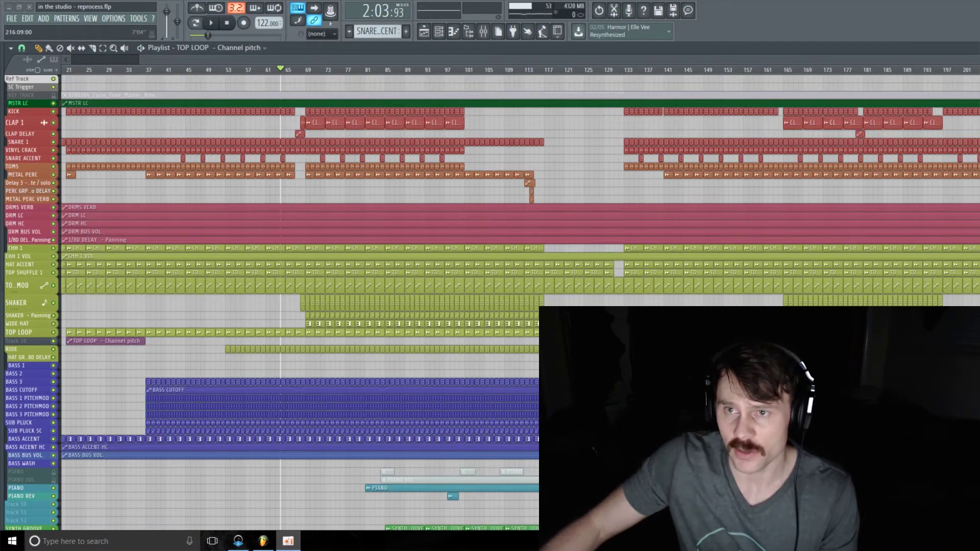
Zoom the playlist to bars 57–95 and audition the arrangement from near bar 65
left_click_drag(969, 59, 668, 76)
left_click_drag(559, 54, 453, 64)
scroll(455, 62, "left", 1)
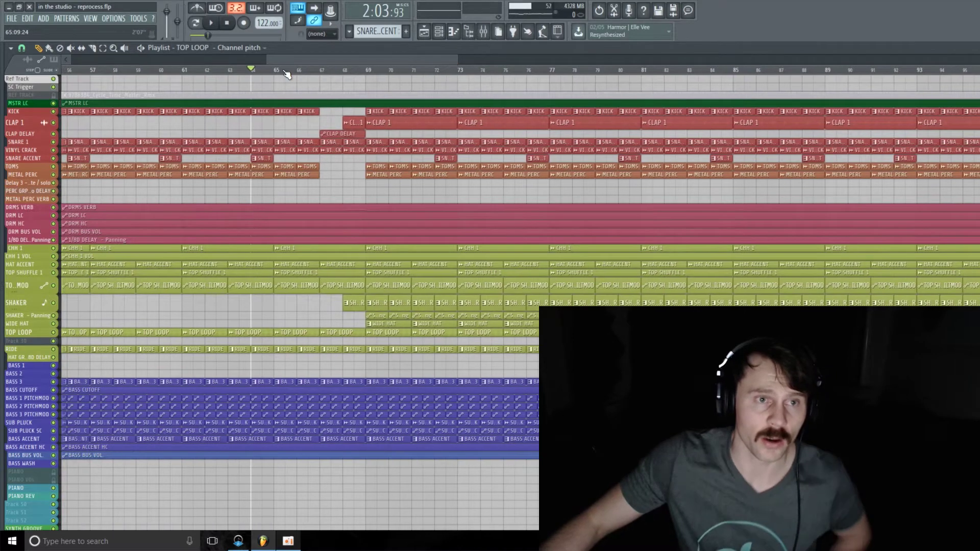
left_click(262, 71)
key("space")
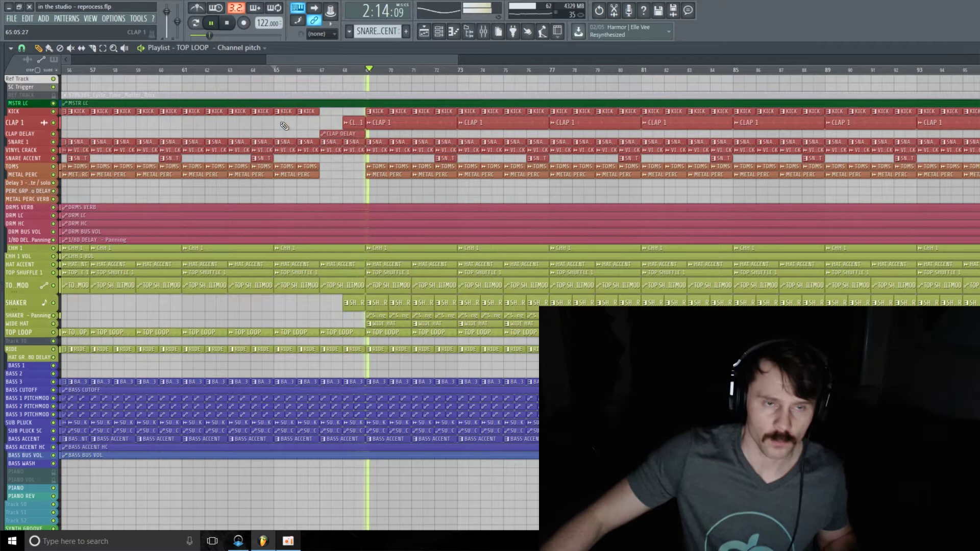
key("space")
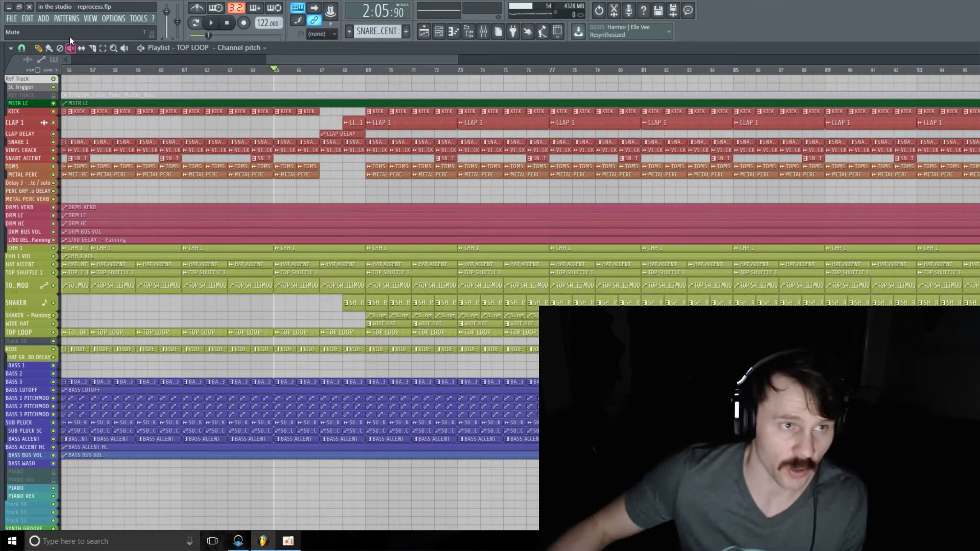
Mark bars 67–69 as a time range with no clips selected, then bring up the Mixer
left_click(103, 48)
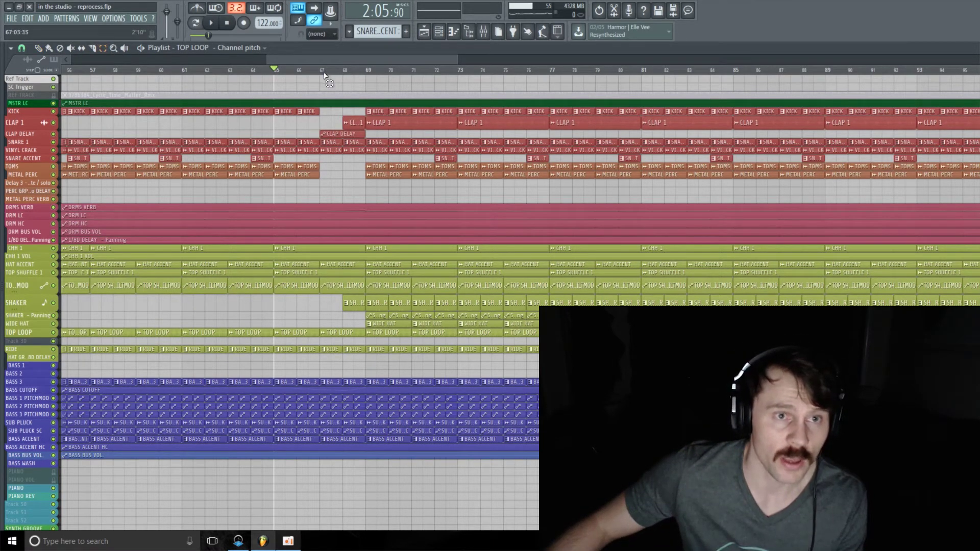
left_click_drag(323, 75, 365, 75)
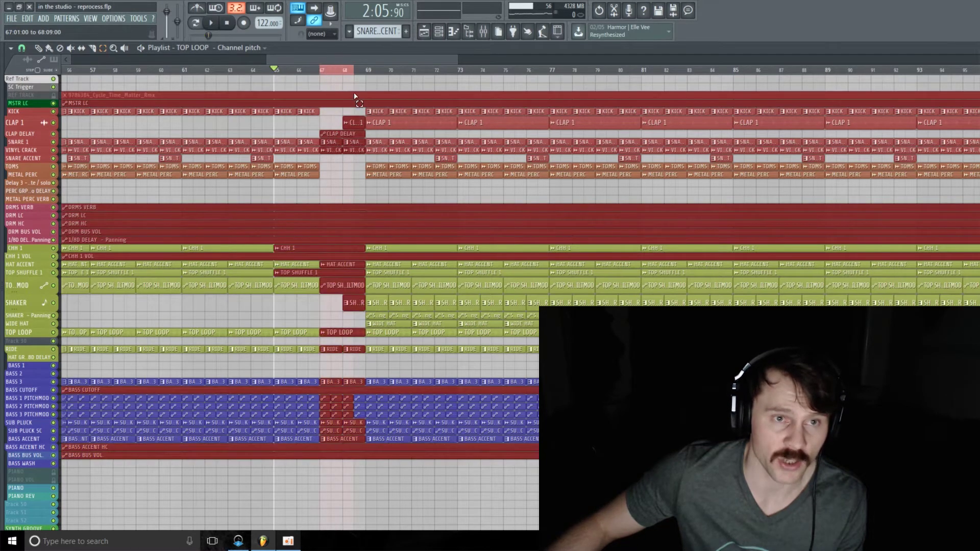
left_click(376, 190)
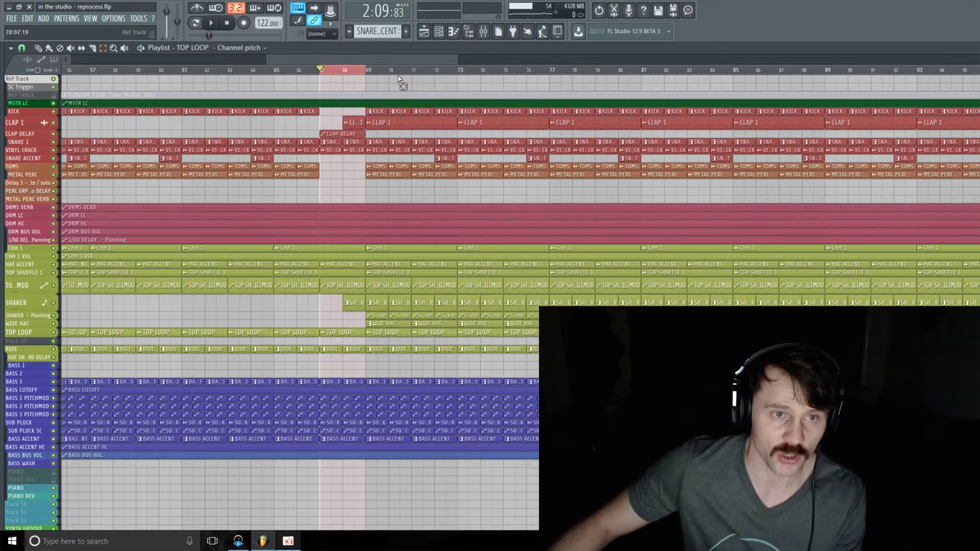
left_click(483, 31)
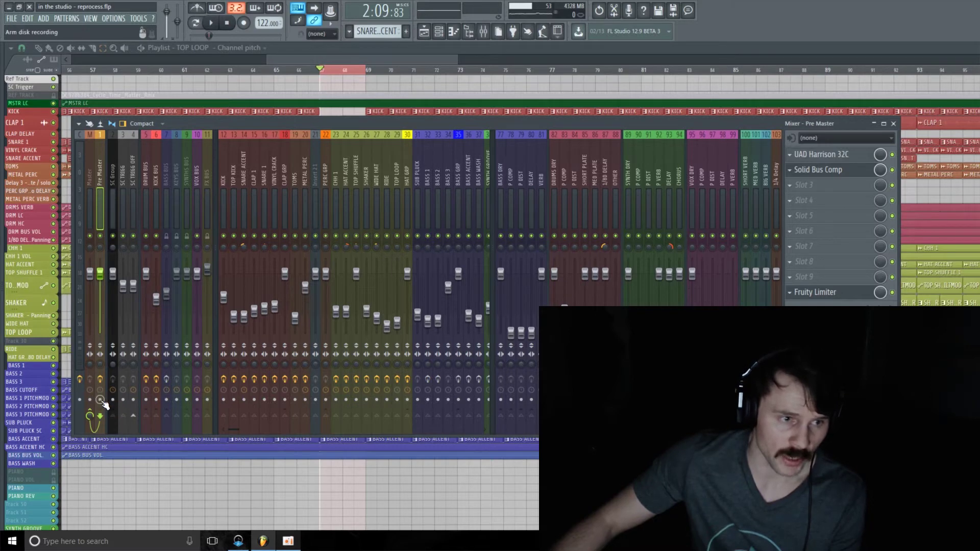
Check the Mixer's Disk recording options, then pick a plugin for Pre Master slot 3
left_click(78, 124)
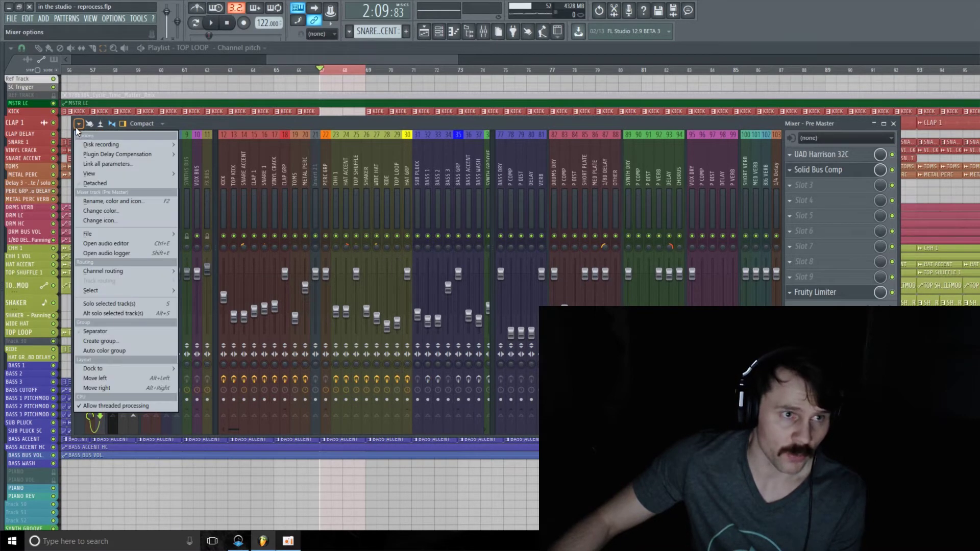
mouse_move(93, 140)
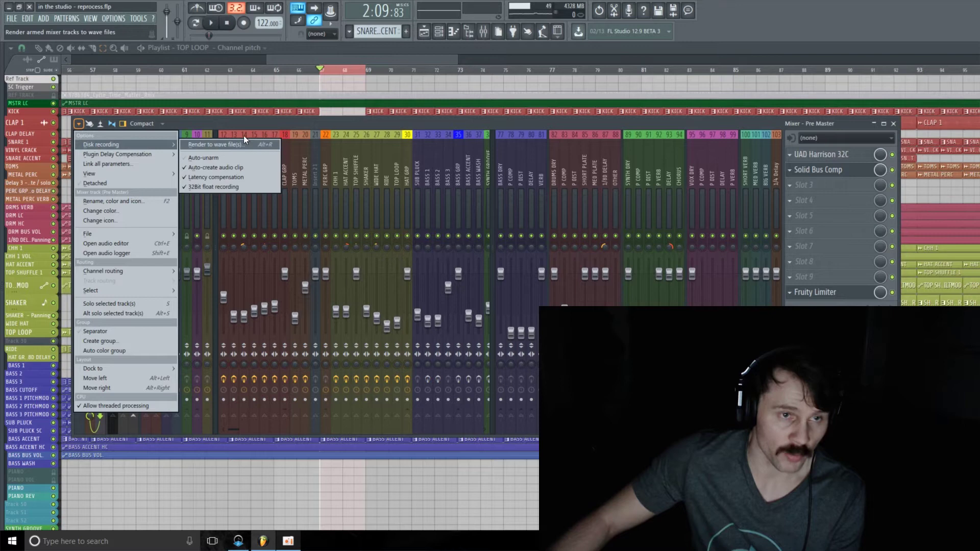
left_click(292, 127)
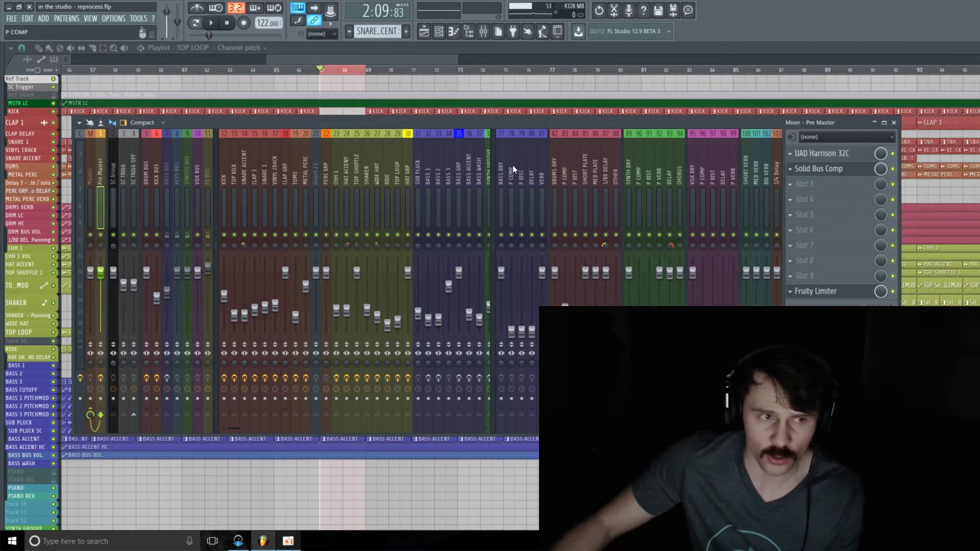
left_click(828, 181)
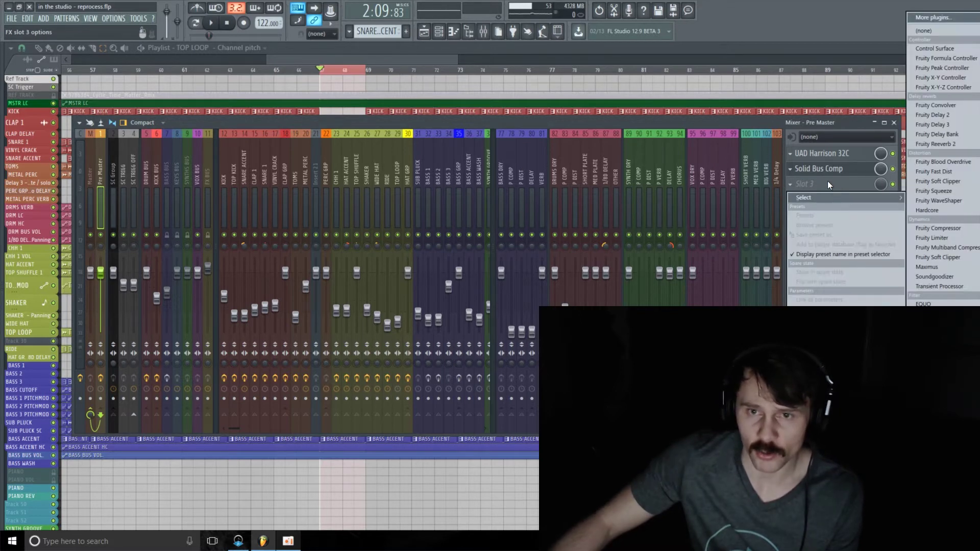
Load Edison into Pre Master slot 3, move its window below the mixer strips
left_click(933, 433)
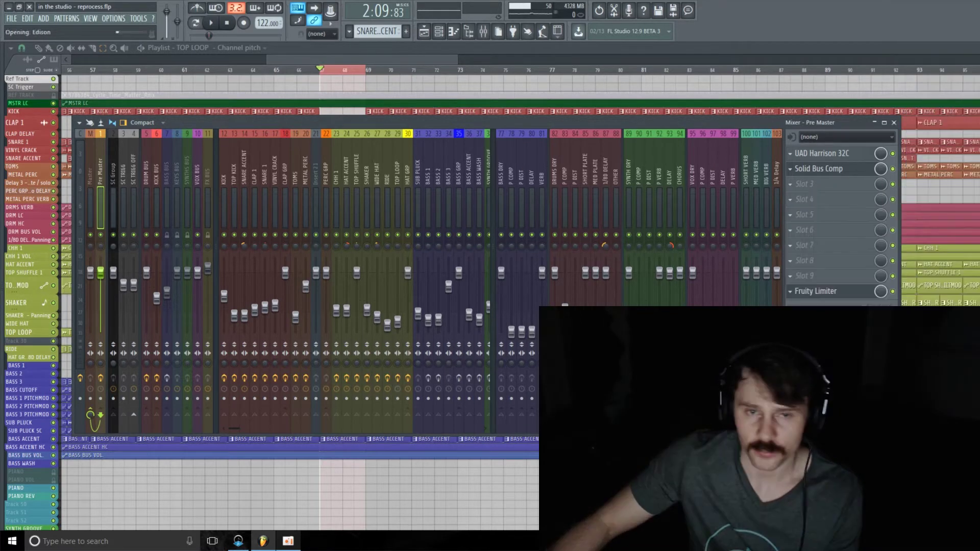
left_click_drag(296, 163, 303, 268)
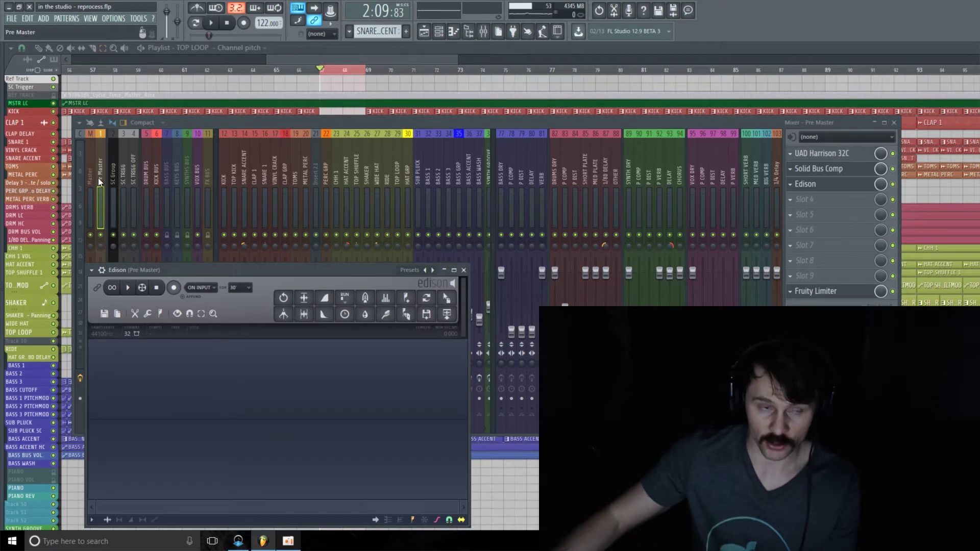
left_click(894, 154)
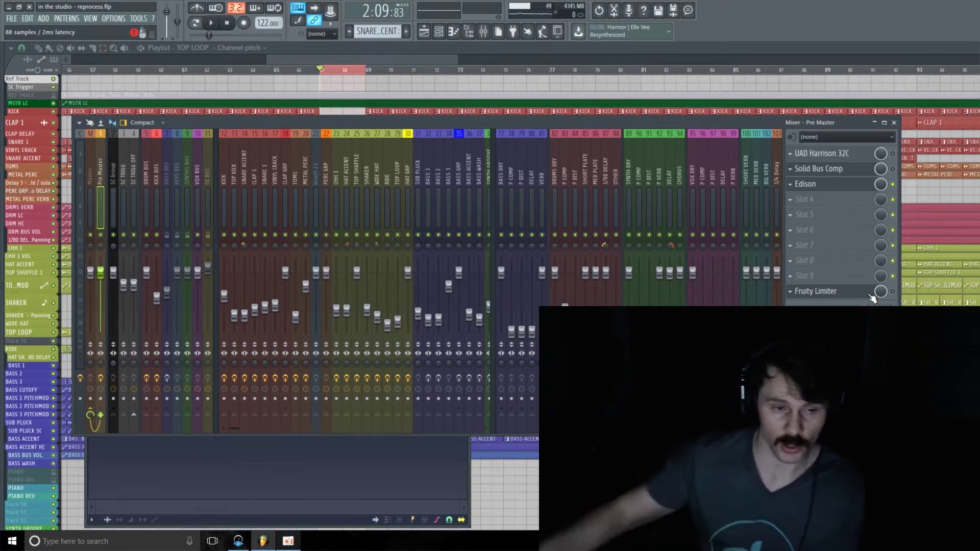
Record bars 67–69 into Edison in ON PLAY mode and drag the take onto the playlist
left_click(88, 498)
left_click_drag(289, 266, 374, 148)
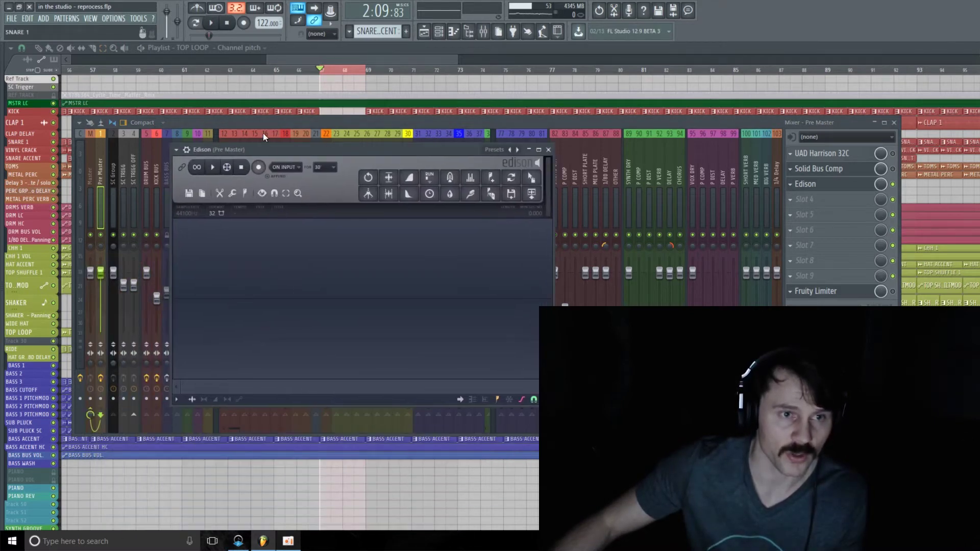
left_click(285, 167)
left_click(292, 207)
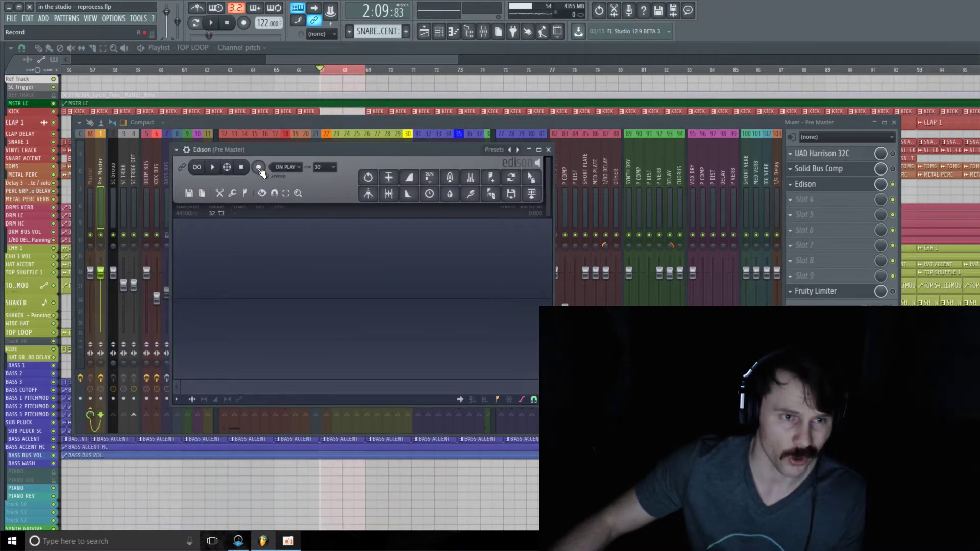
left_click(259, 168)
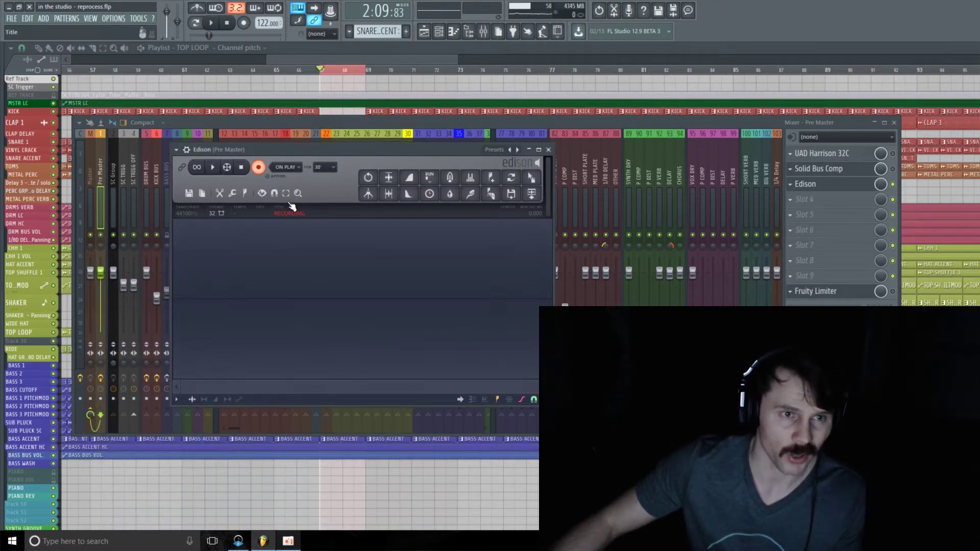
left_click(211, 23)
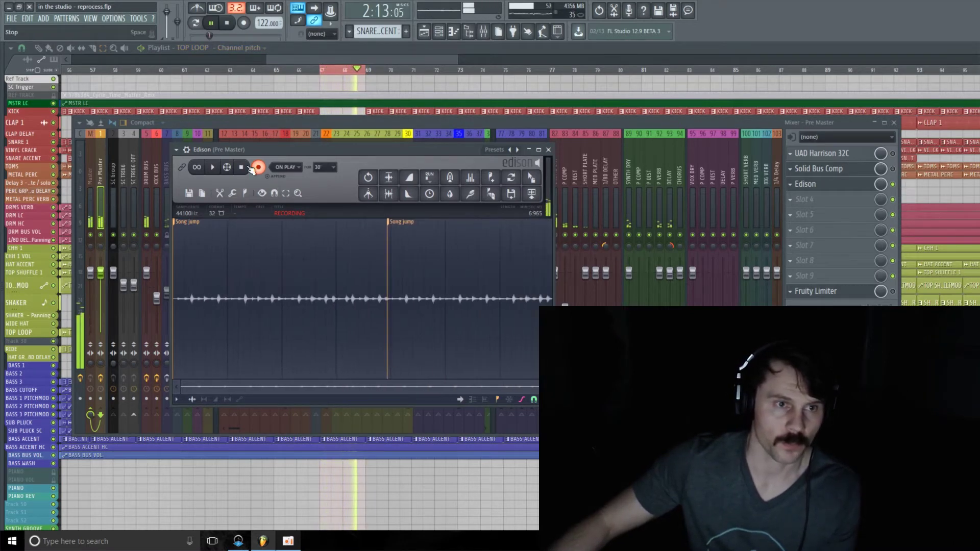
key("space")
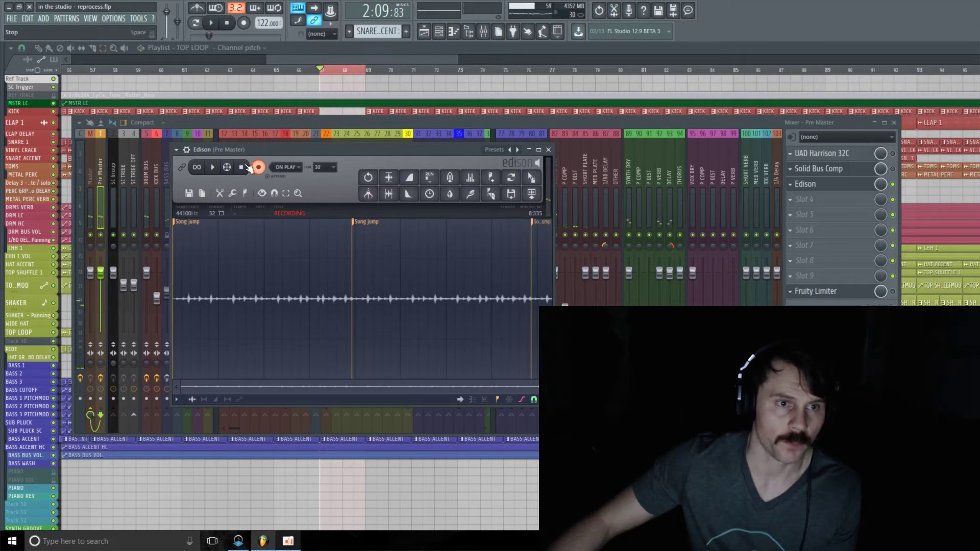
left_click(258, 167)
left_click_drag(531, 178, 328, 88)
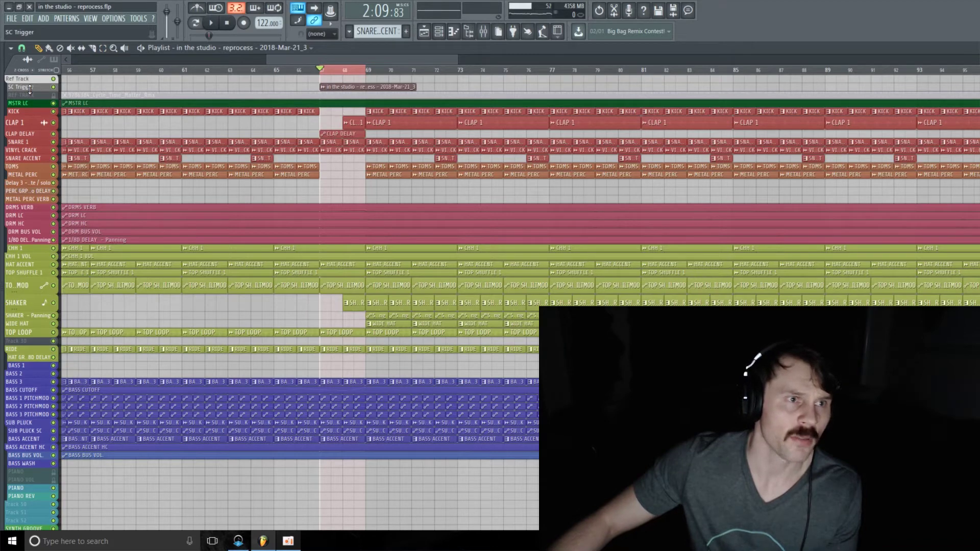
Enlarge the bounced clip's lane and zoom the playlist onto the clip start at bar 67
left_click_drag(30, 90, 30, 190)
left_click_drag(417, 59, 309, 59)
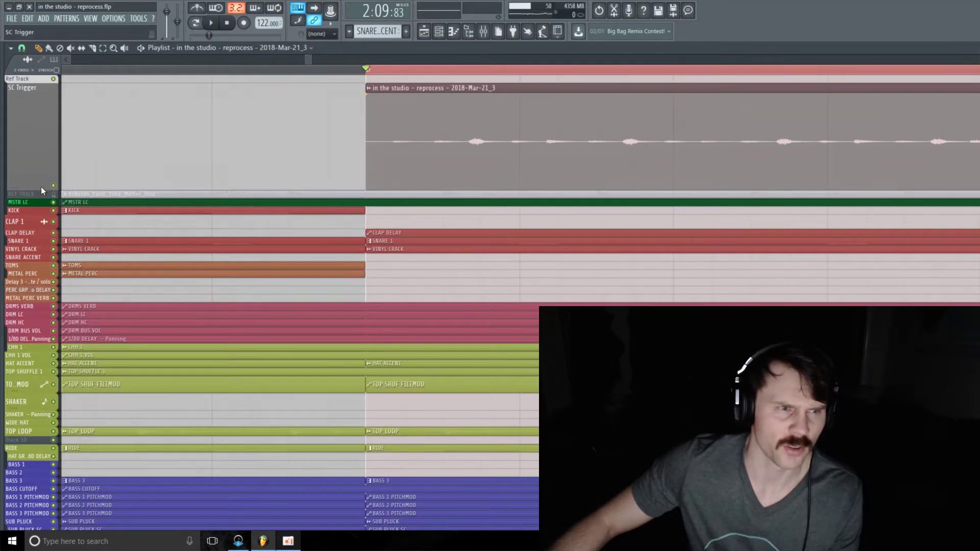
left_click_drag(41, 191, 43, 284)
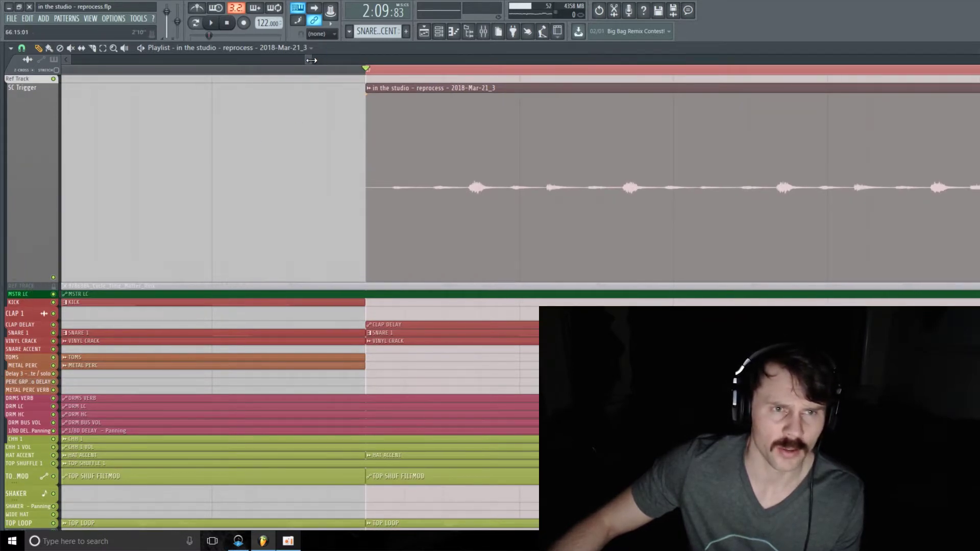
left_click_drag(311, 61, 307, 60)
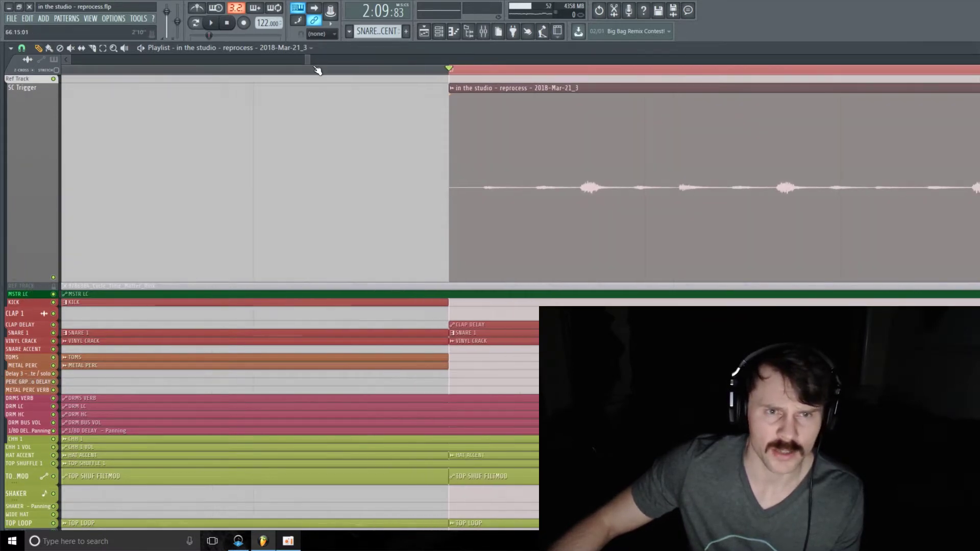
left_click(22, 49)
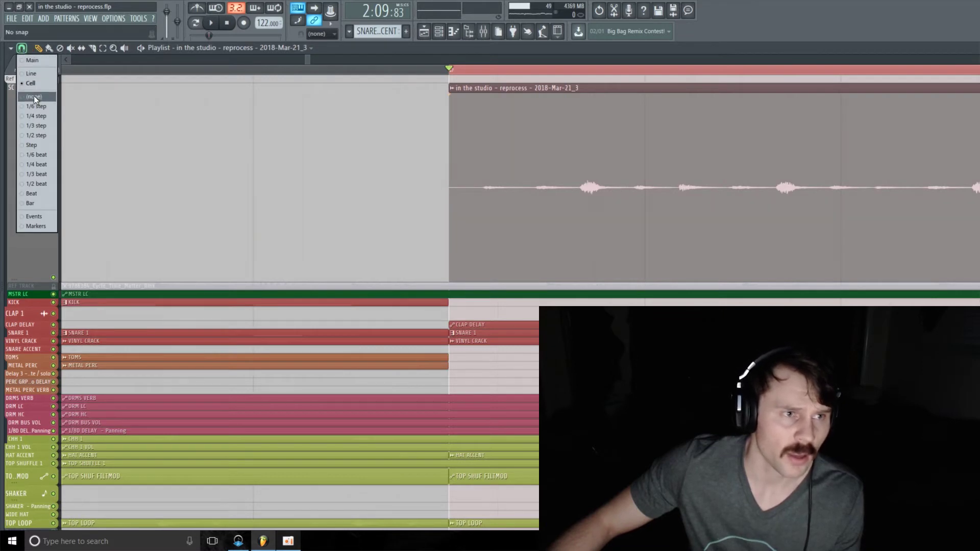
Turn snapping off and nudge the bounced clip slightly earlier, viewing bars 67–70
left_click(34, 96)
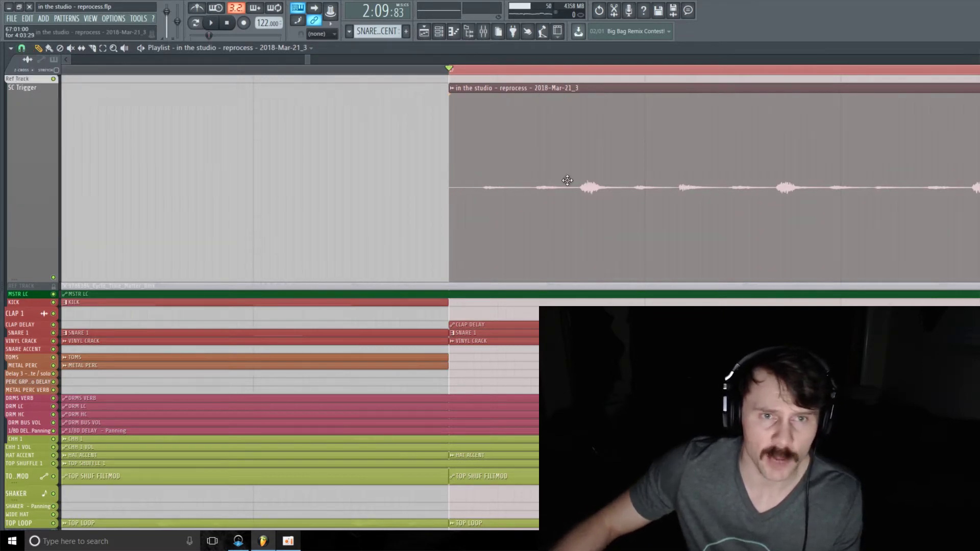
left_click_drag(531, 207, 501, 212)
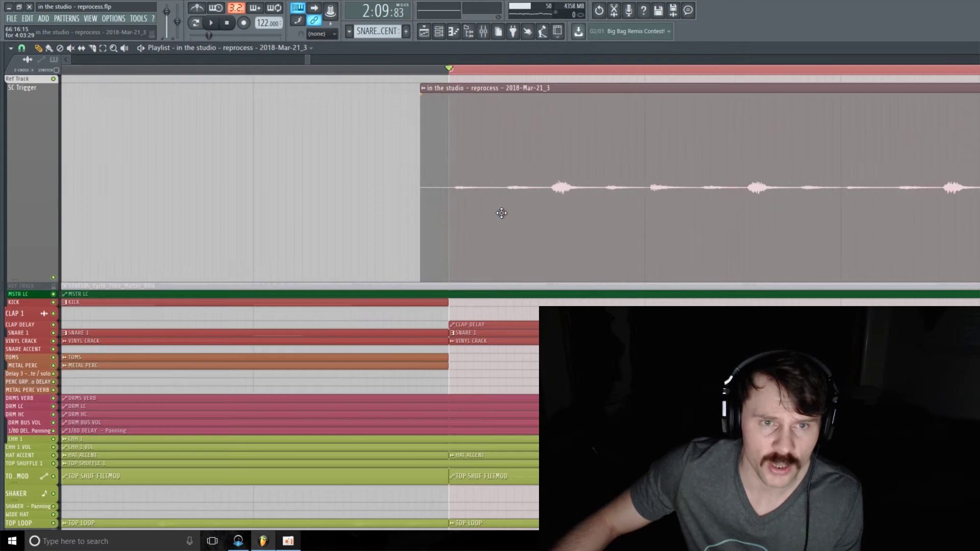
scroll(307, 60, "right", 3)
scroll(309, 61, "right", 4)
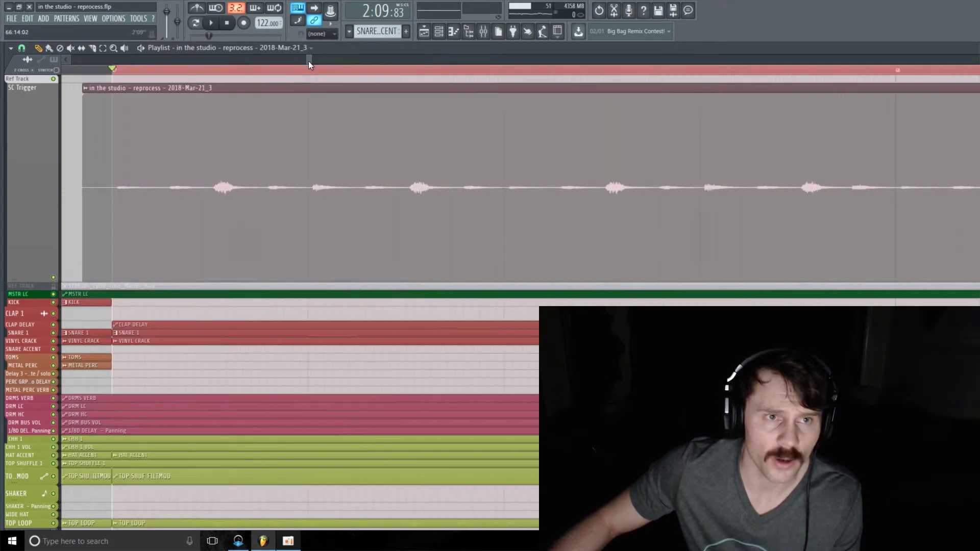
scroll(308, 60, "left", 3)
scroll(306, 61, "up", 3)
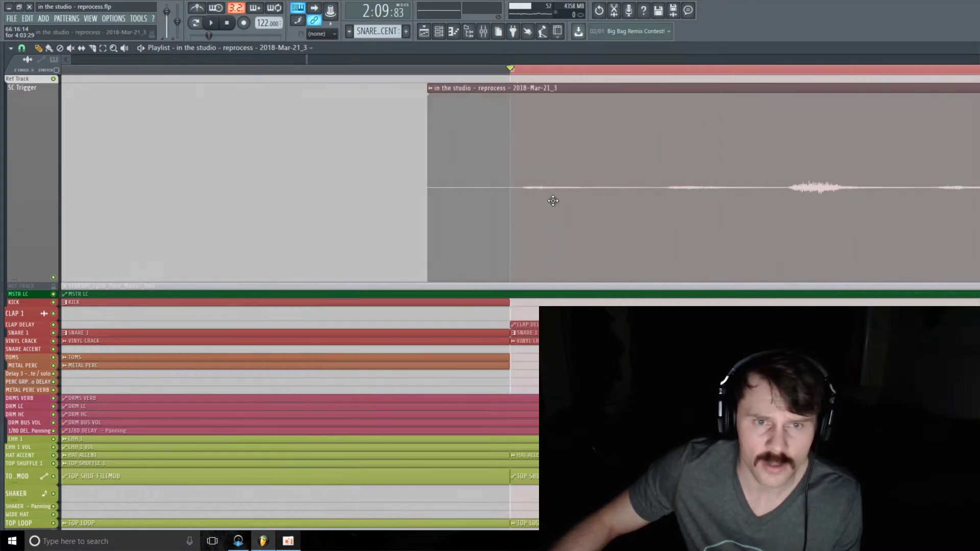
left_click_drag(544, 200, 541, 200)
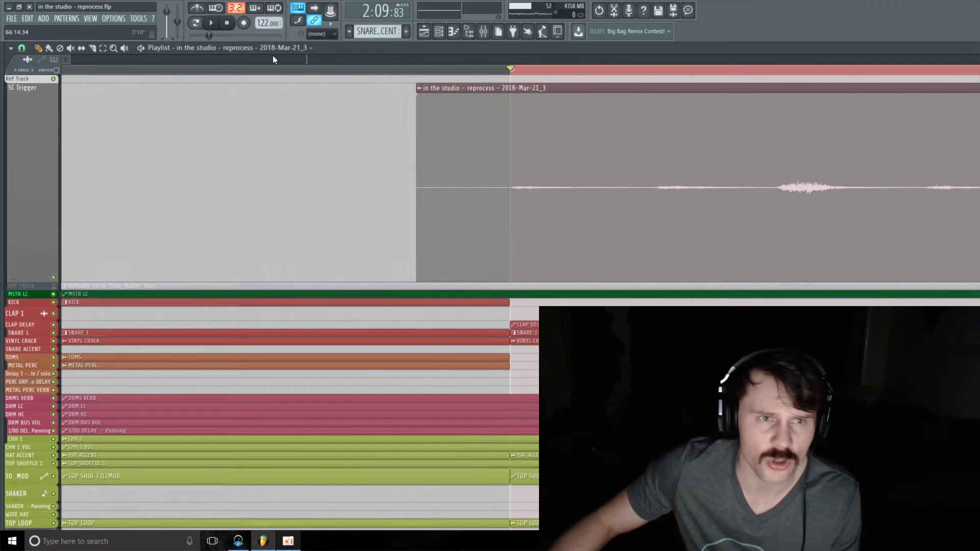
scroll(306, 59, "up", 1)
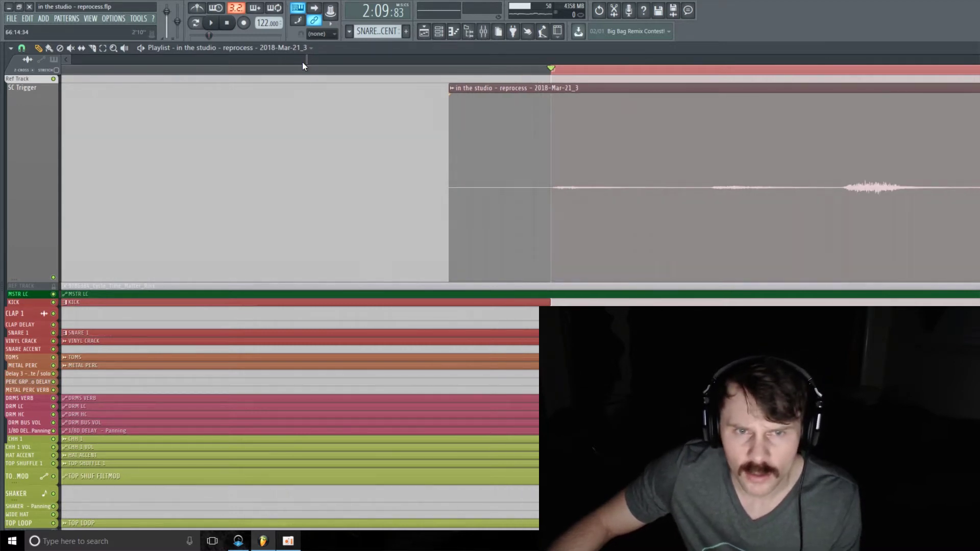
left_click_drag(587, 212, 587, 212)
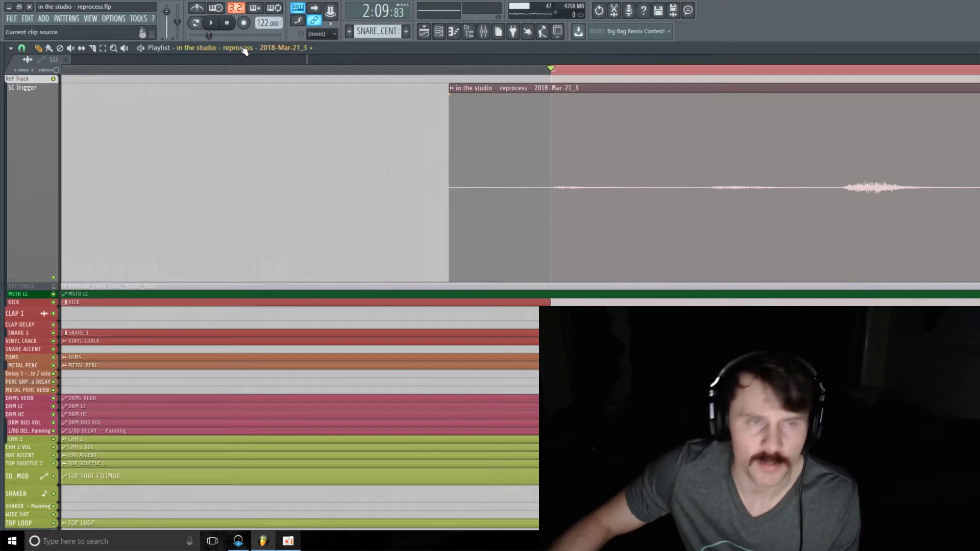
left_click_drag(313, 58, 326, 59)
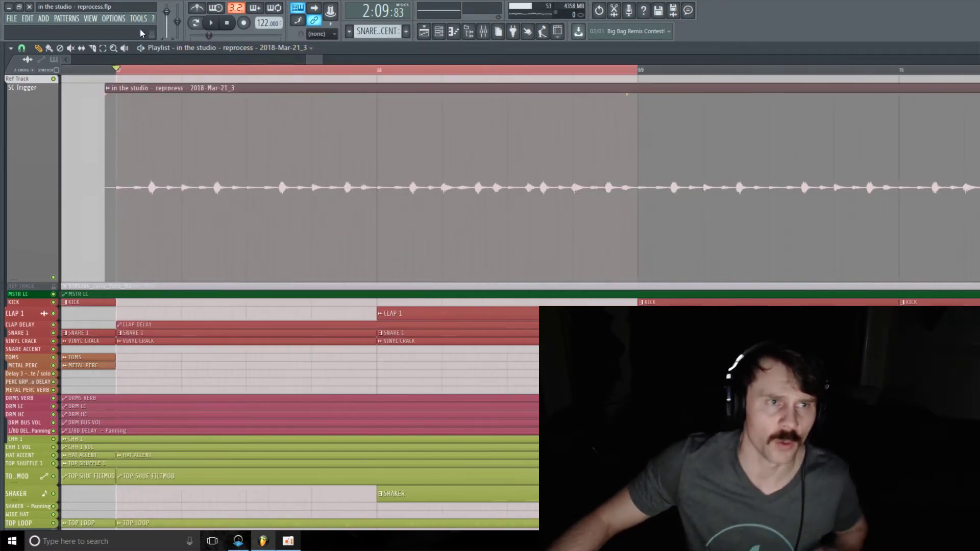
With Cell snap, trim the clip to bars 67–69, delete leftovers, and shrink SC Trigger
left_click(22, 48)
left_click(31, 84)
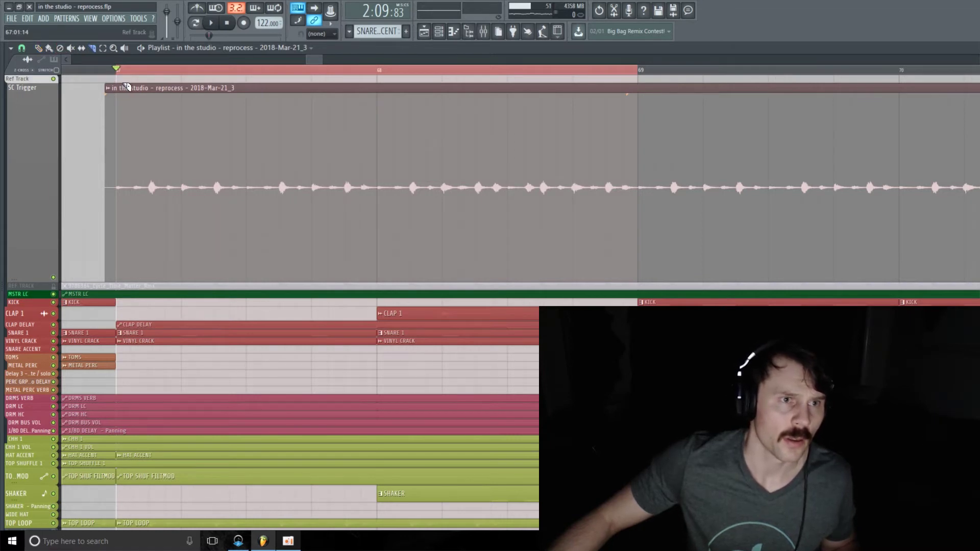
left_click_drag(118, 270, 130, 276)
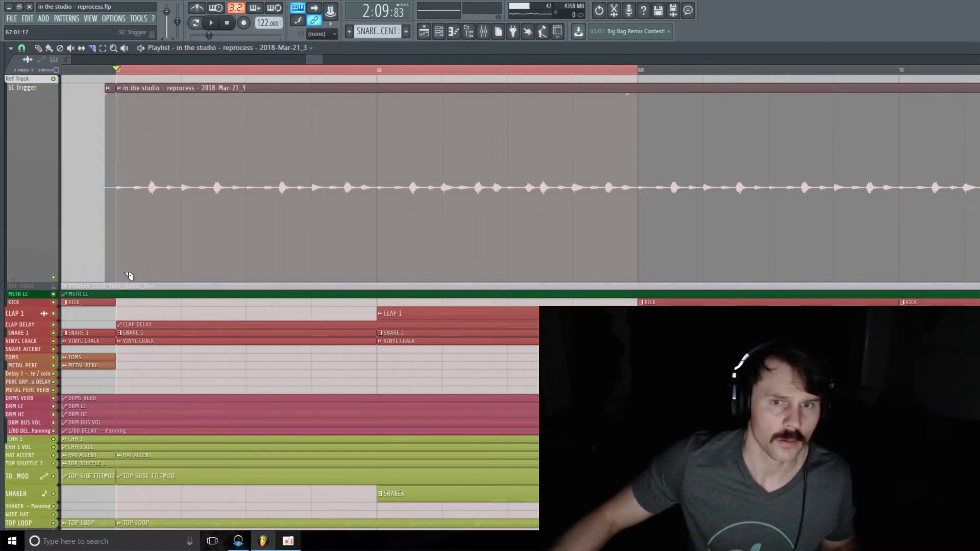
left_click_drag(639, 235, 643, 266)
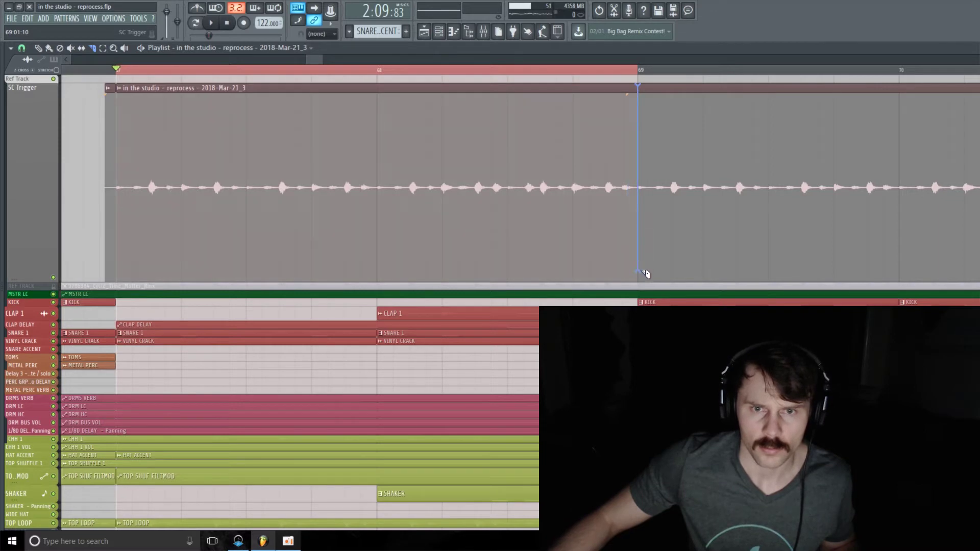
left_click(39, 48)
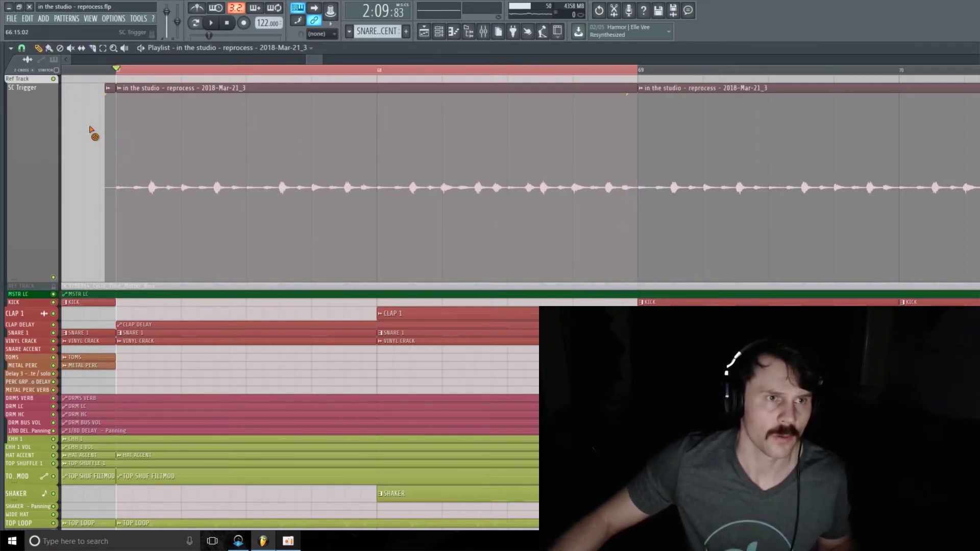
right_click(107, 147)
right_click(691, 182)
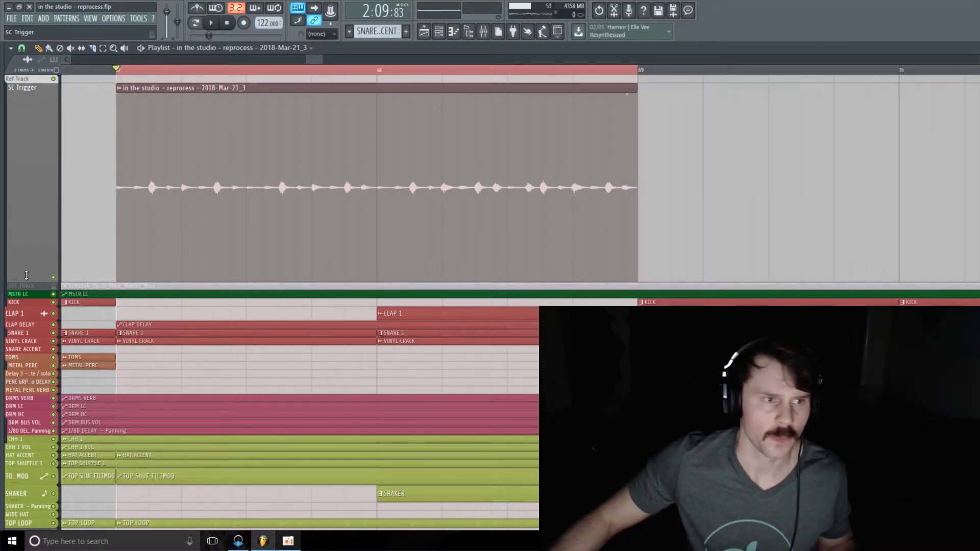
left_click_drag(27, 281, 30, 131)
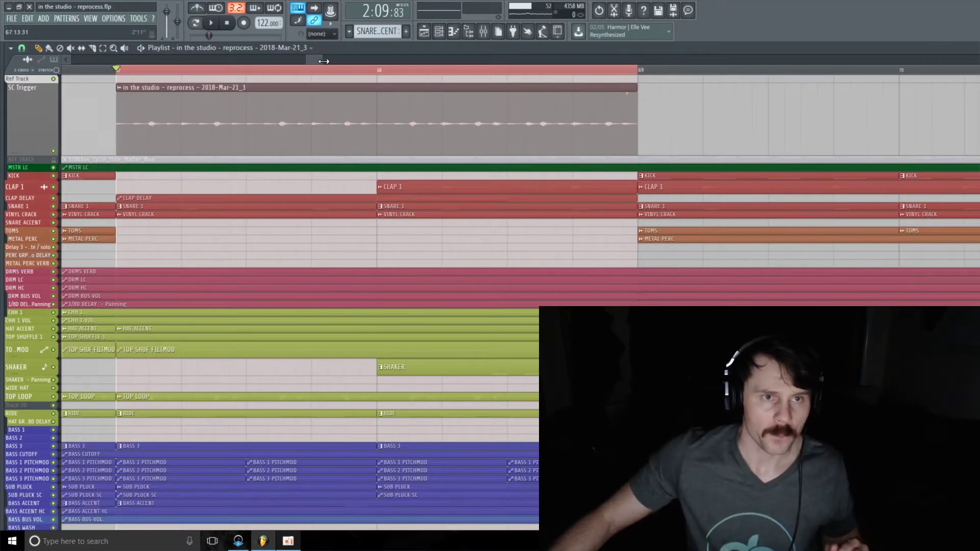
Route the new bounced audio channel to a mixer track from the Channel rack
left_click_drag(322, 59, 381, 43)
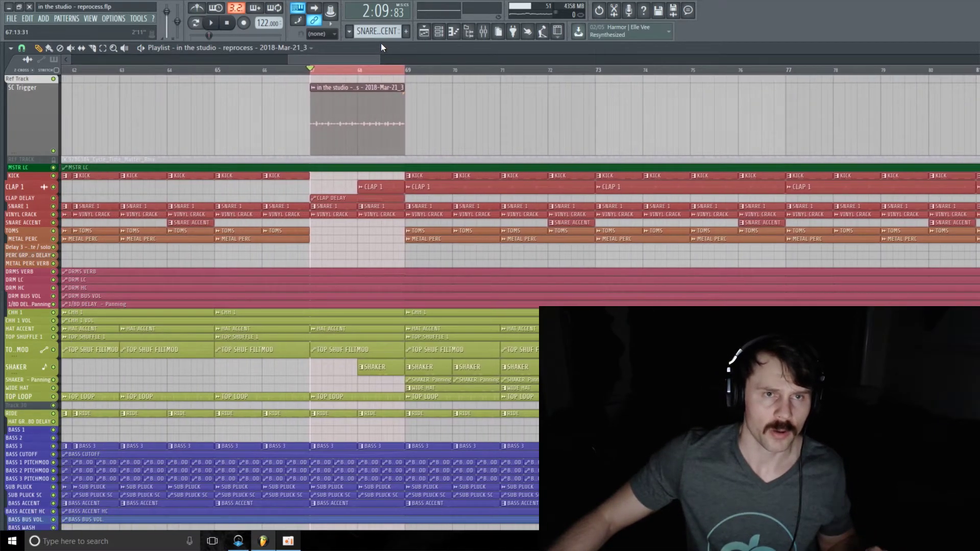
left_click(438, 31)
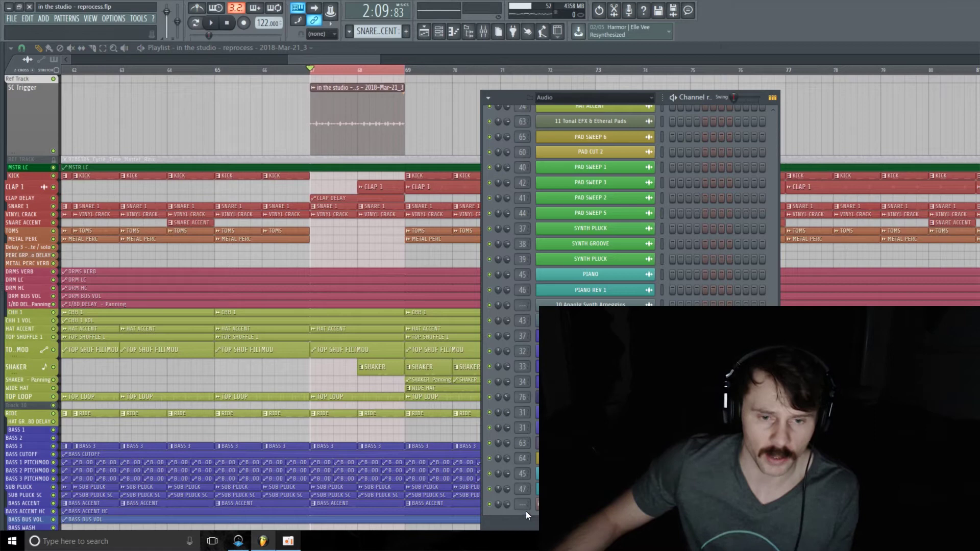
left_click_drag(525, 503, 587, 102)
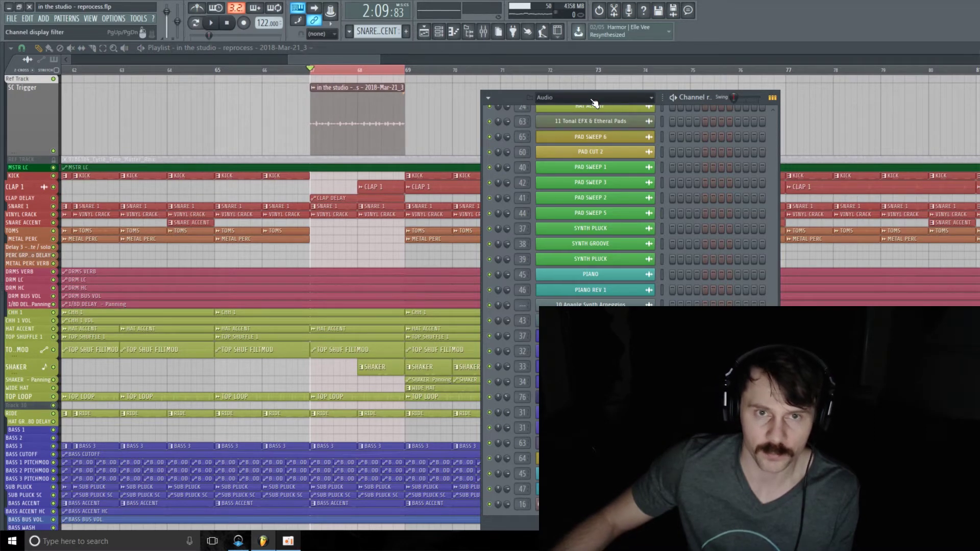
left_click_drag(527, 102, 100, 67)
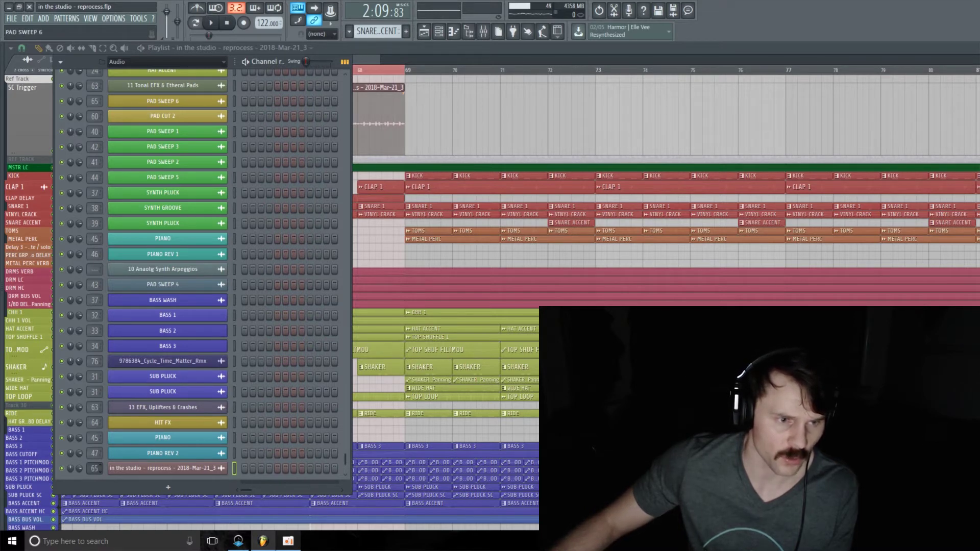
scroll(95, 468, "down", 1)
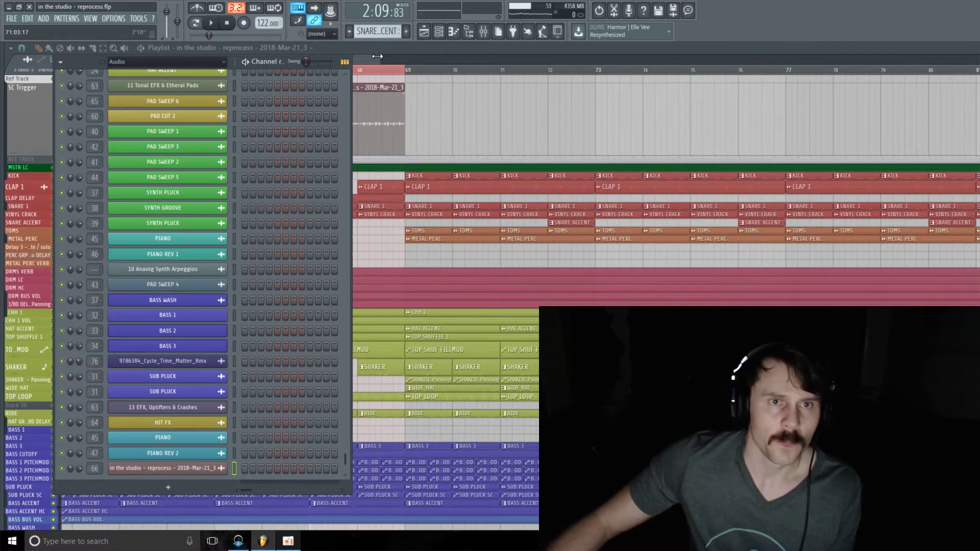
key("F6")
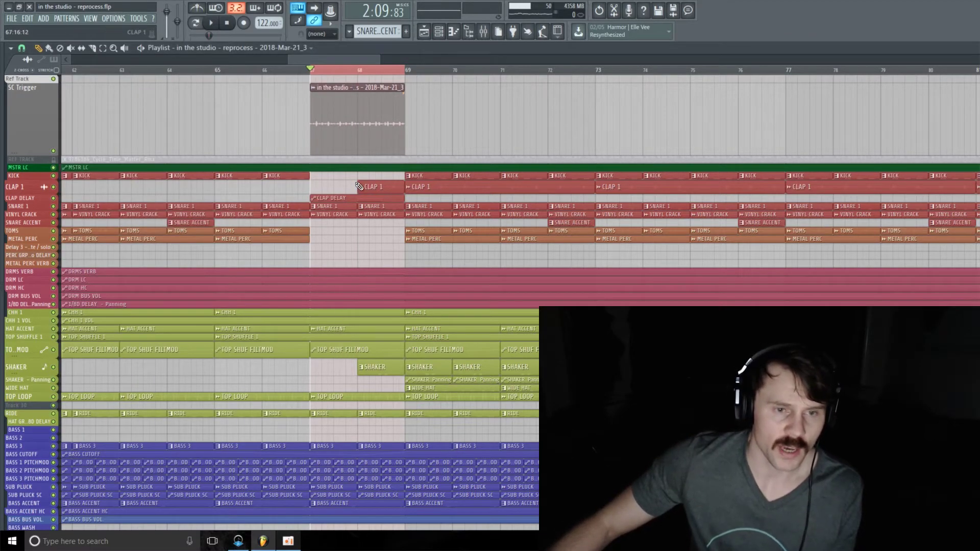
scroll(359, 204, "down", 2)
scroll(336, 286, "up", 2)
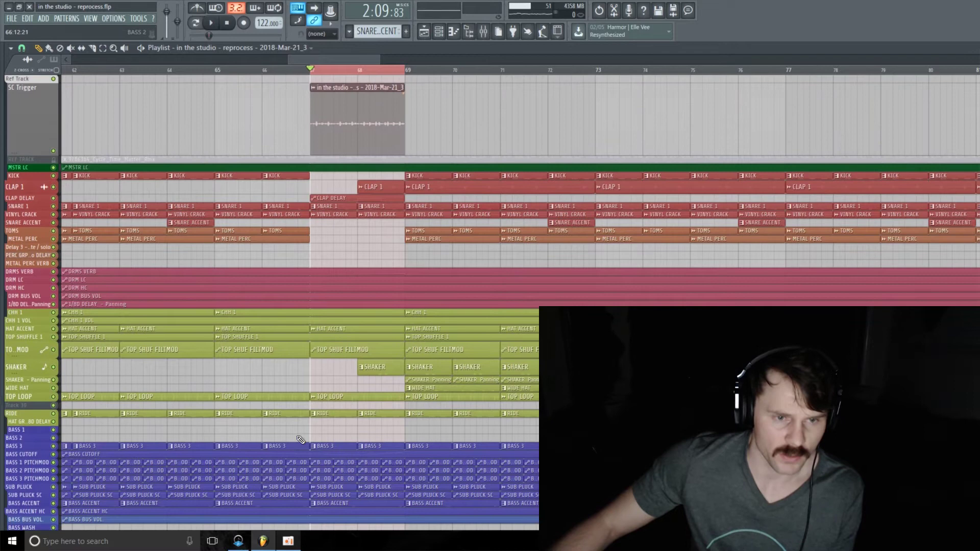
Delete the RIDE, TOP LOOP, SHAKER, TOP SHUFFLE 1, HAT ACCENT and CHH 1 clips over bars 67–68
right_click(334, 415)
right_click(372, 415)
right_click(368, 399)
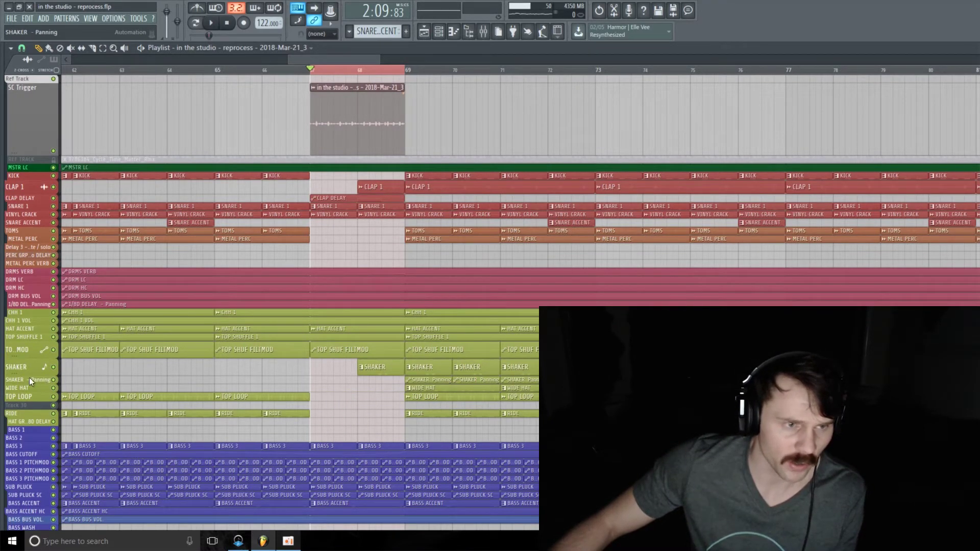
left_click_drag(29, 378, 32, 356)
right_click(374, 378)
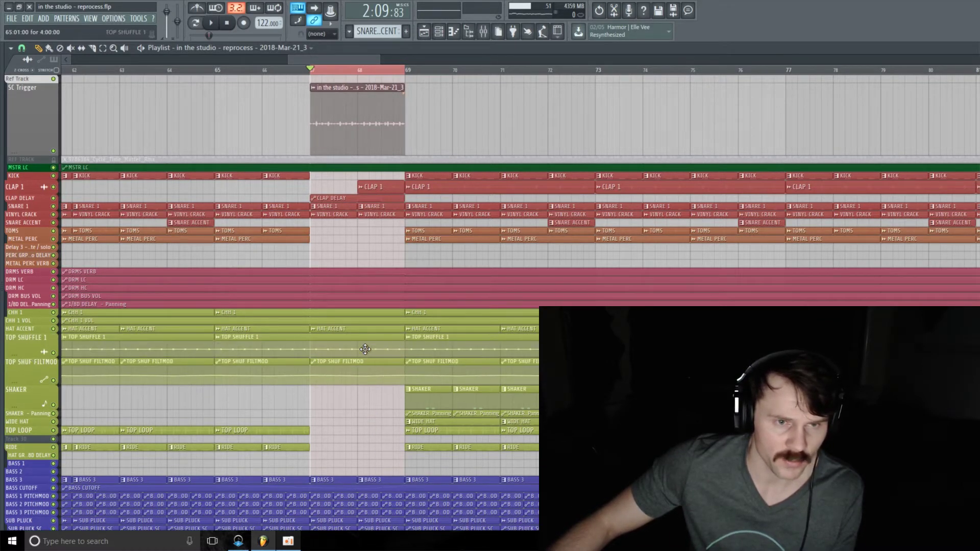
right_click(286, 351)
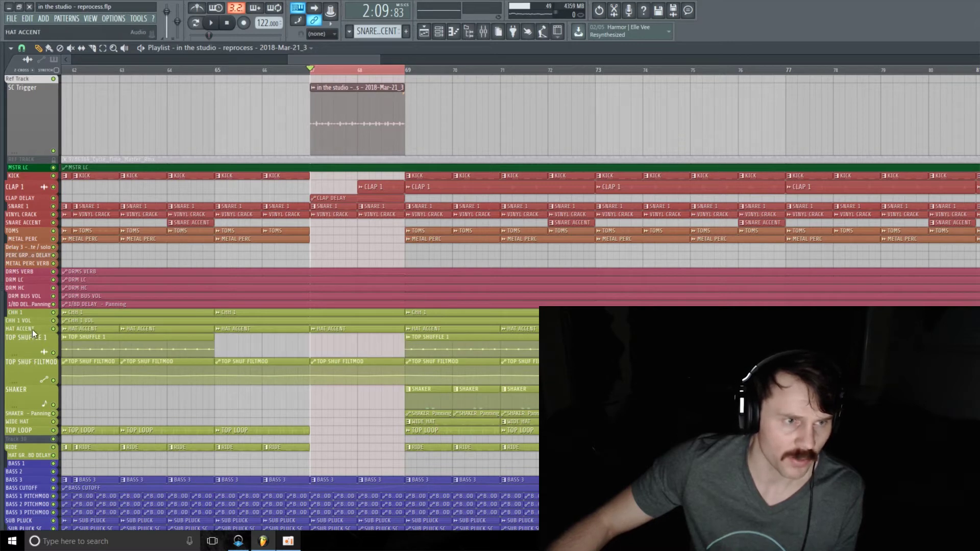
left_click_drag(32, 329, 29, 341)
right_click(380, 345)
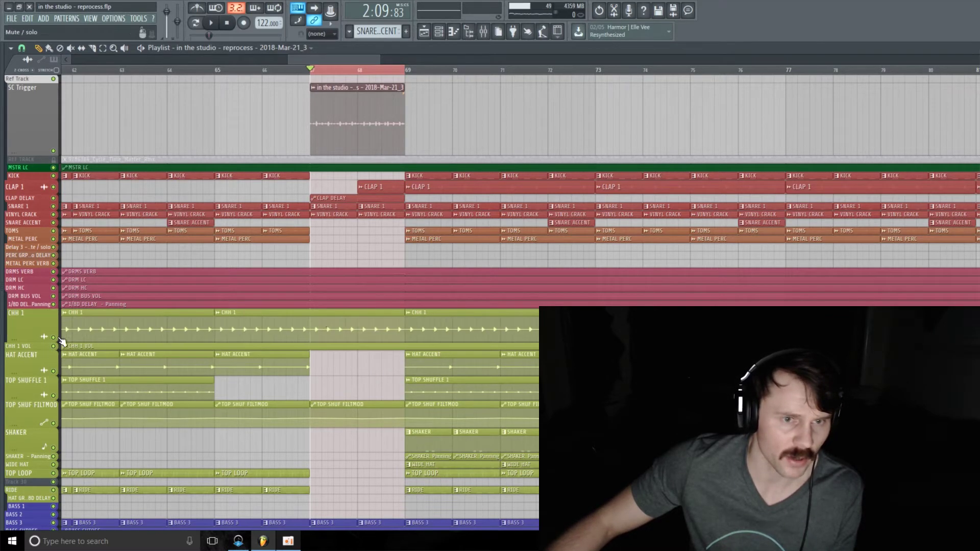
right_click(360, 341)
Delete the VINYL CRACK, SNARE 1, CLAP DELAY and CLAP 1 clips in bars 67–68
right_click(334, 214)
right_click(378, 215)
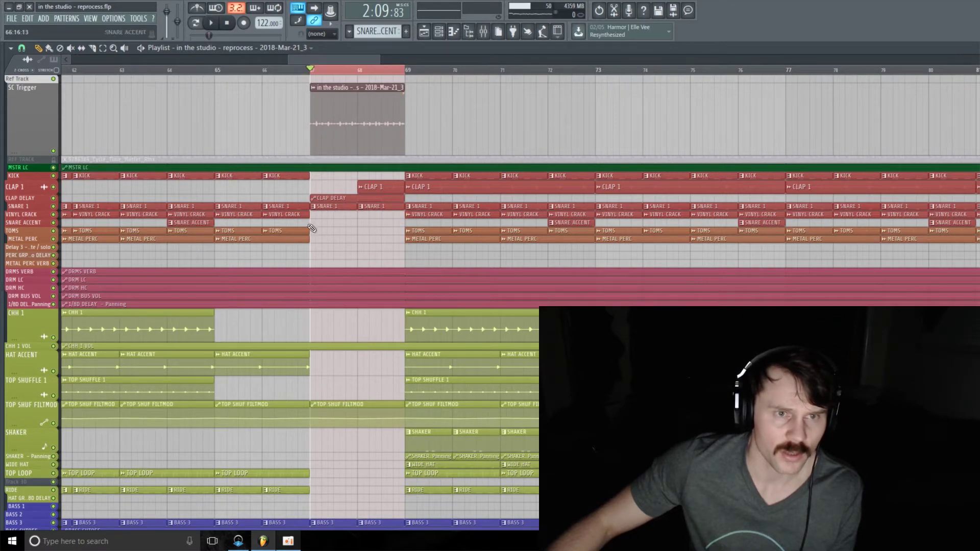
right_click(329, 206)
right_click(357, 208)
right_click(365, 197)
right_click(374, 188)
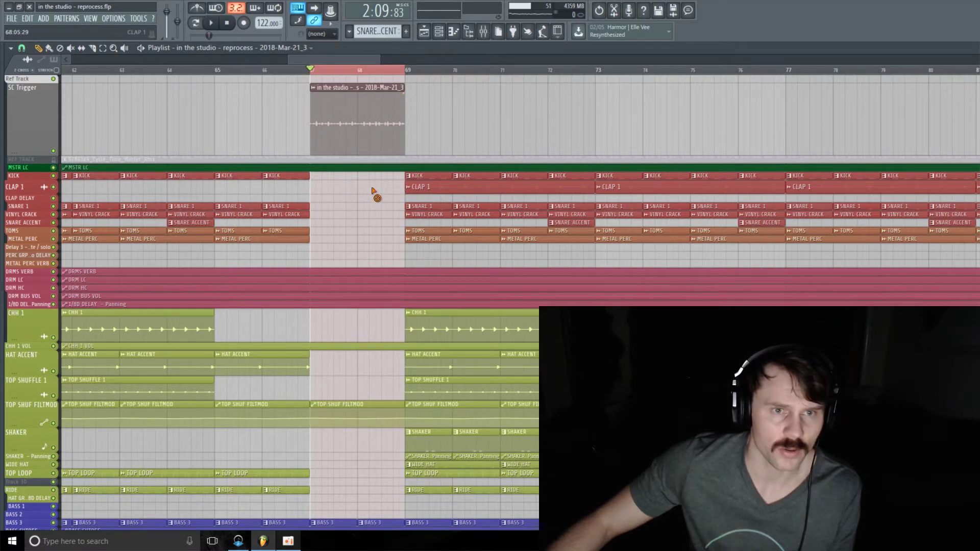
scroll(360, 294, "down", 1)
scroll(359, 295, "down", 12)
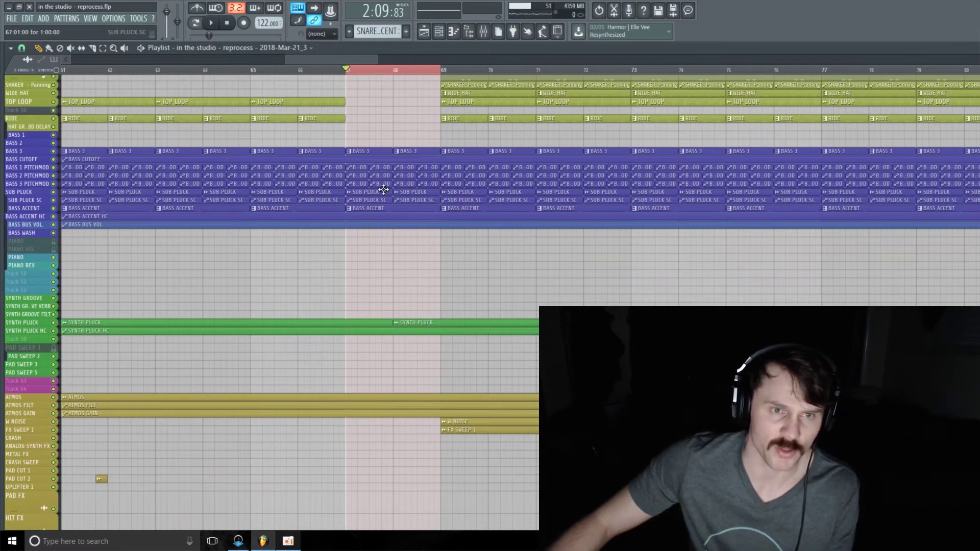
scroll(378, 388, "up", 13)
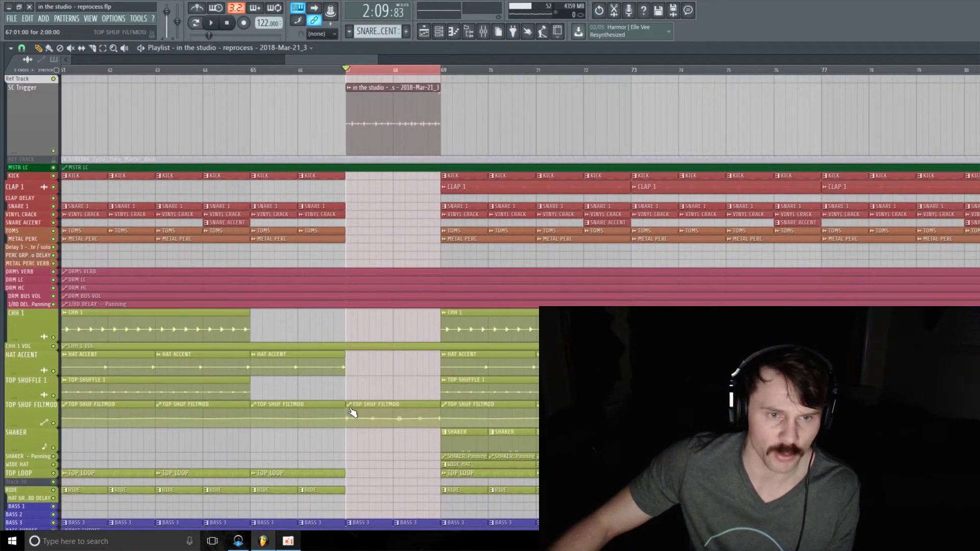
scroll(448, 146, "down", 1)
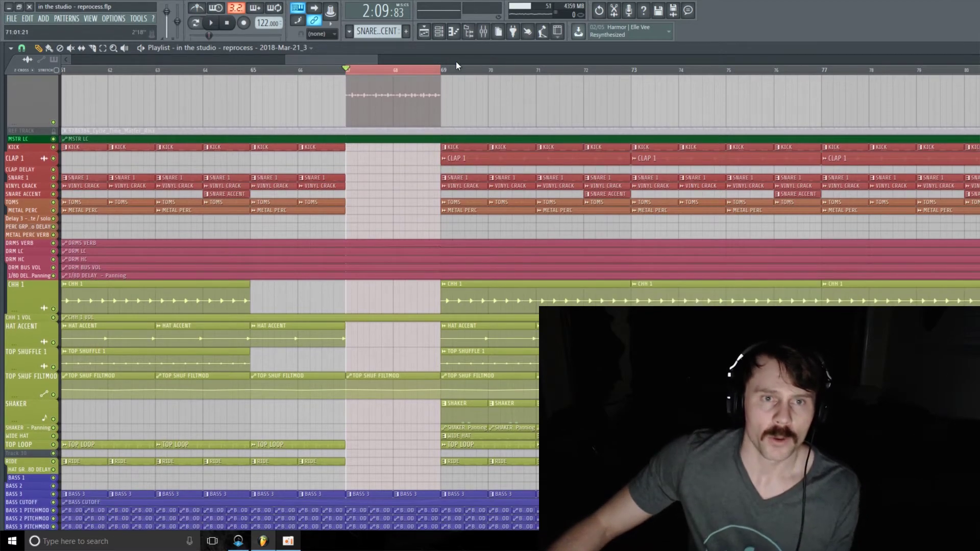
left_click(319, 70)
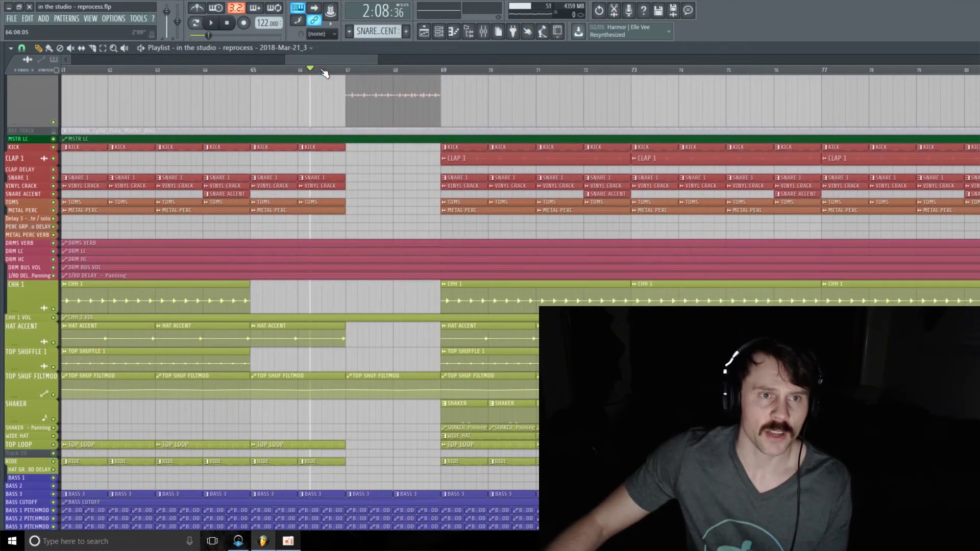
left_click(499, 32)
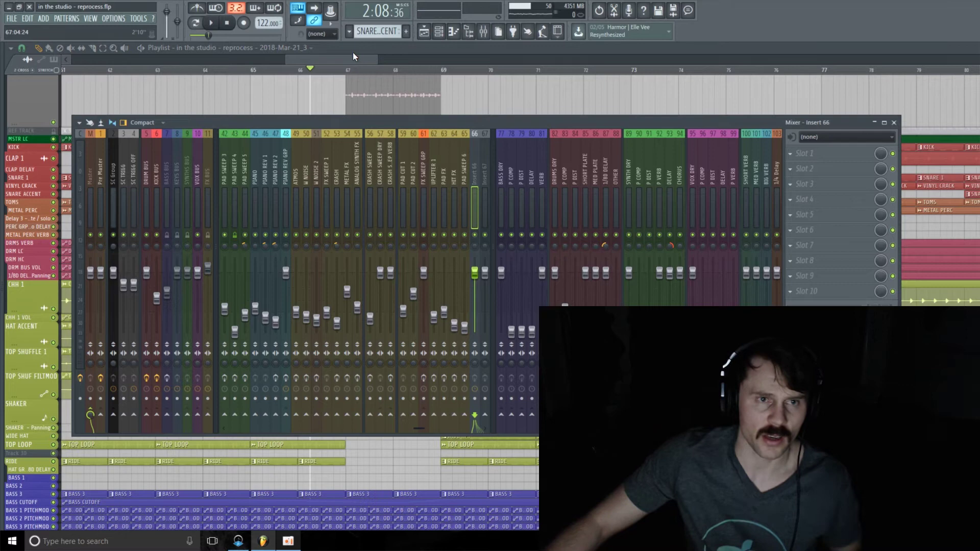
key("F9")
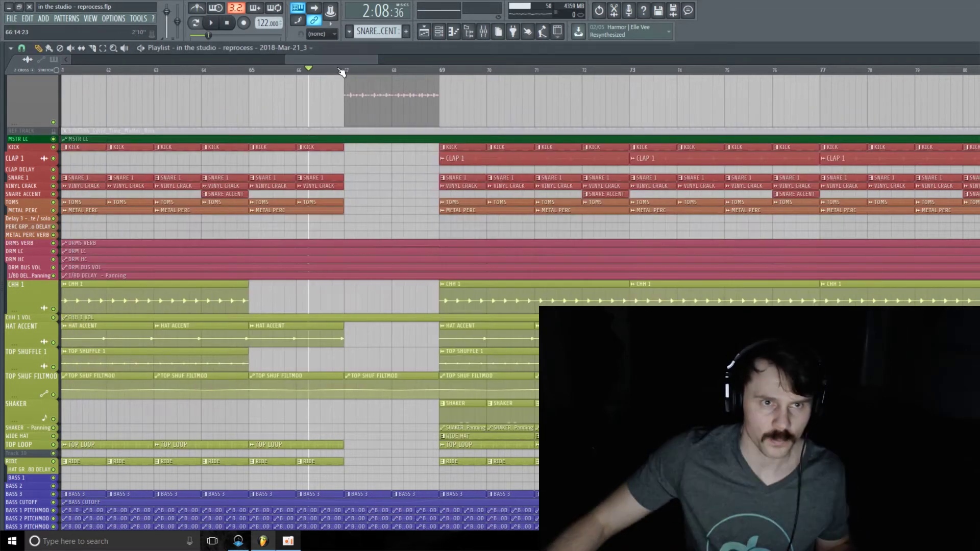
left_click(296, 70)
key("space")
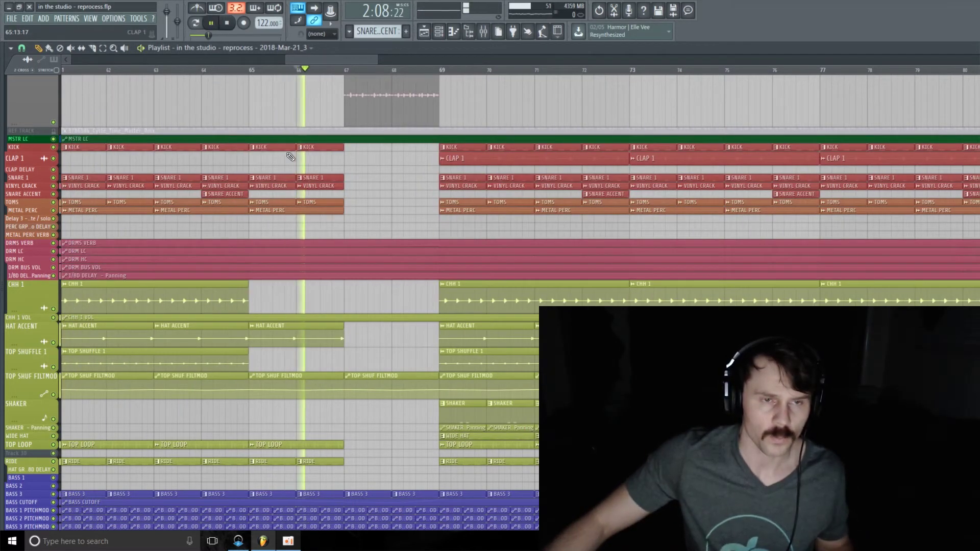
key("space")
left_click(483, 32)
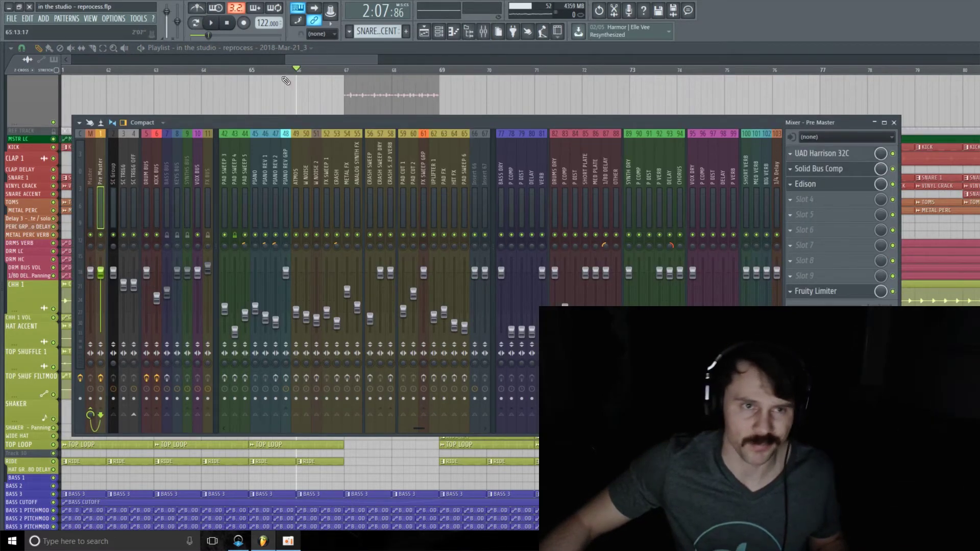
key("F9")
key("space")
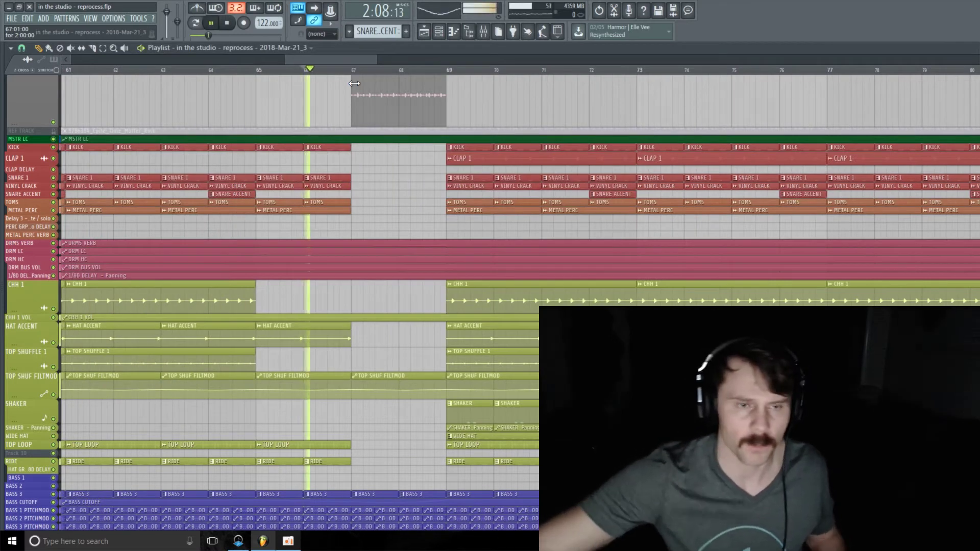
Paint CHH 1 and TOP SHUFFLE 1 clips from bar 65, trimmed to end at bar 67
key("space")
left_click(259, 296)
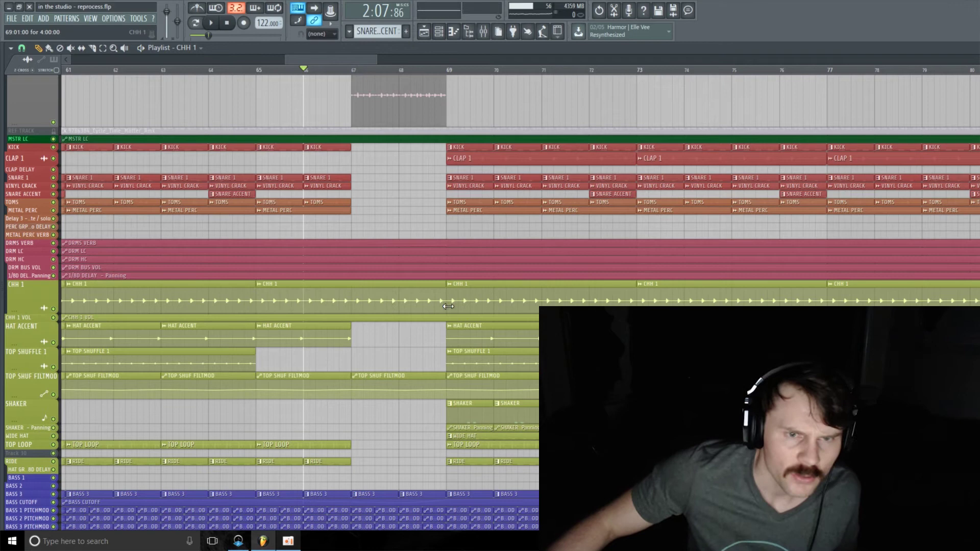
left_click_drag(448, 306, 351, 313)
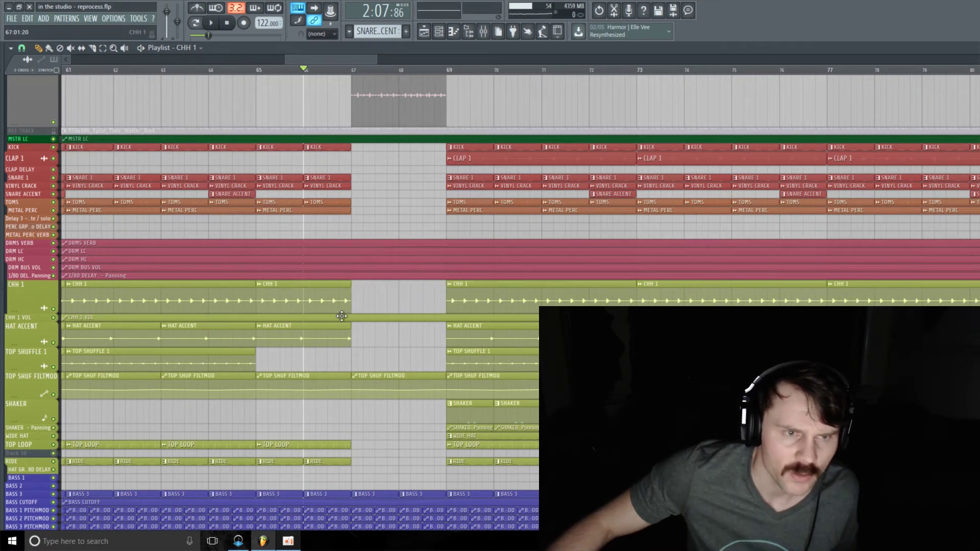
left_click(258, 362)
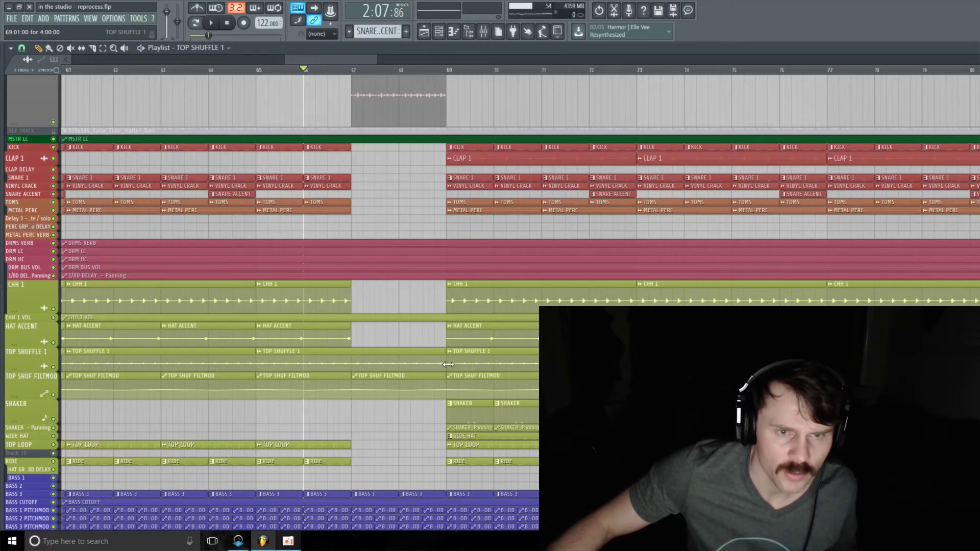
left_click_drag(438, 362, 351, 363)
Play the arrangement from bar 65 to hear the break
left_click(258, 70)
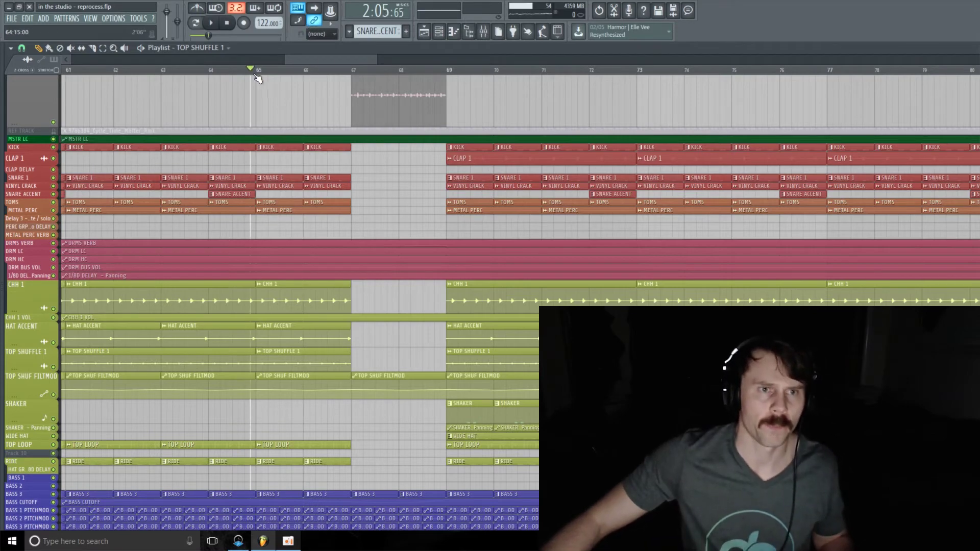
key("space")
scroll(306, 106, "up", 2)
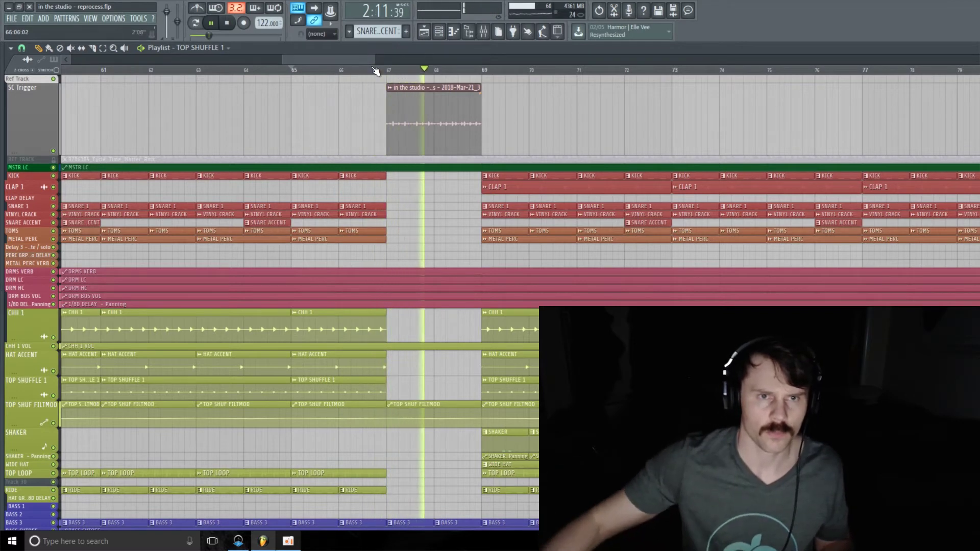
key("space")
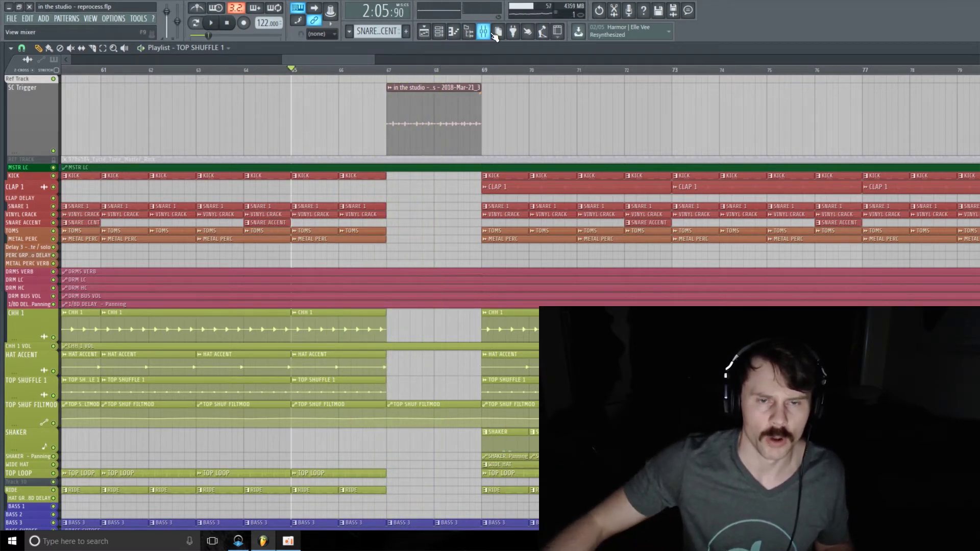
Select mixer insert 66, which holds the bounced break
left_click(484, 31)
left_click(475, 156)
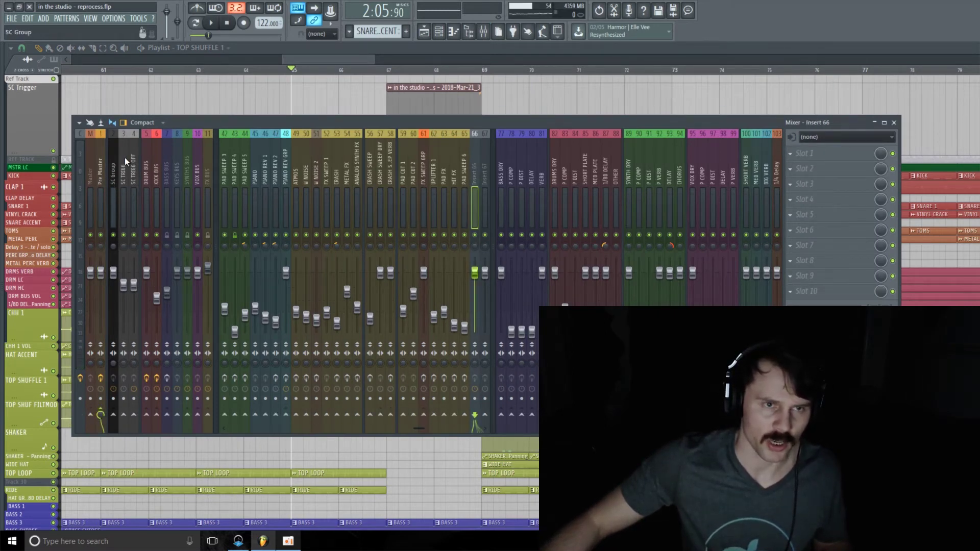
key("F9")
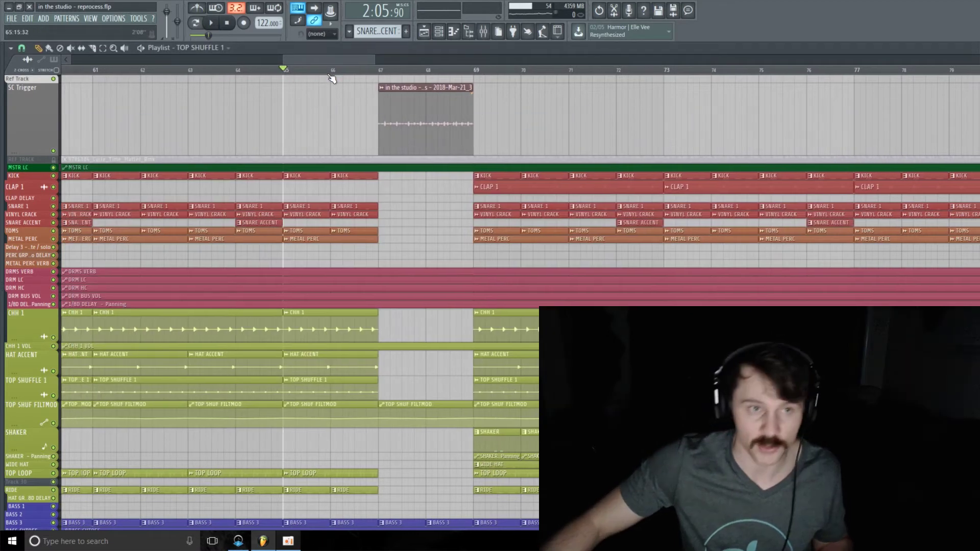
Shorten the SC Trigger track row while the arrangement plays
key("space")
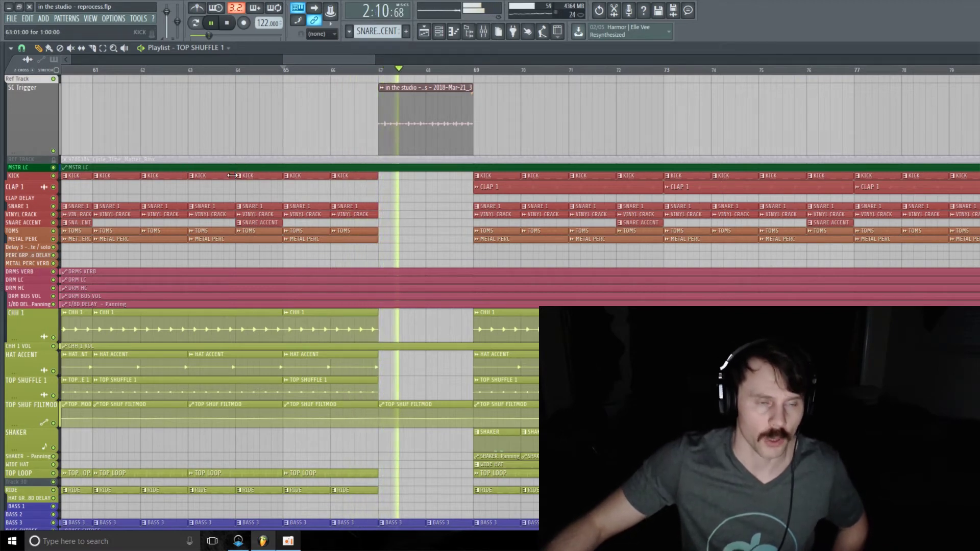
left_click_drag(37, 154, 29, 132)
key("space")
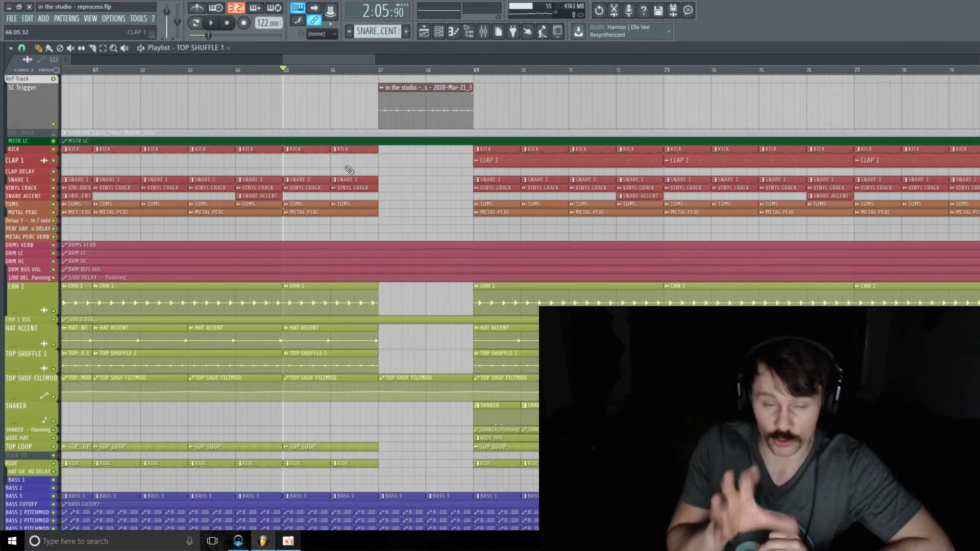
In the bounced break's channel settings, set pitch range to 1 and time-stretching mode to Stretch
left_click(441, 31)
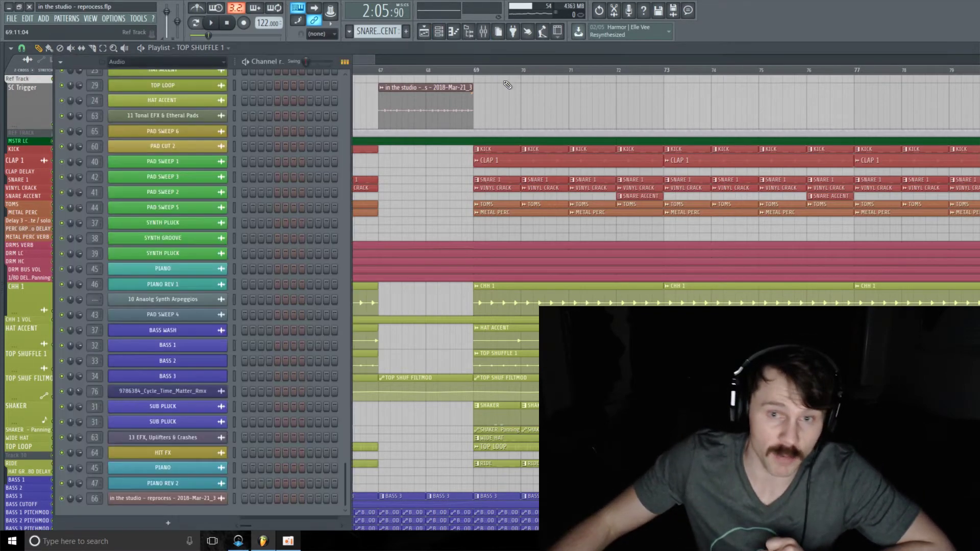
left_click(183, 498)
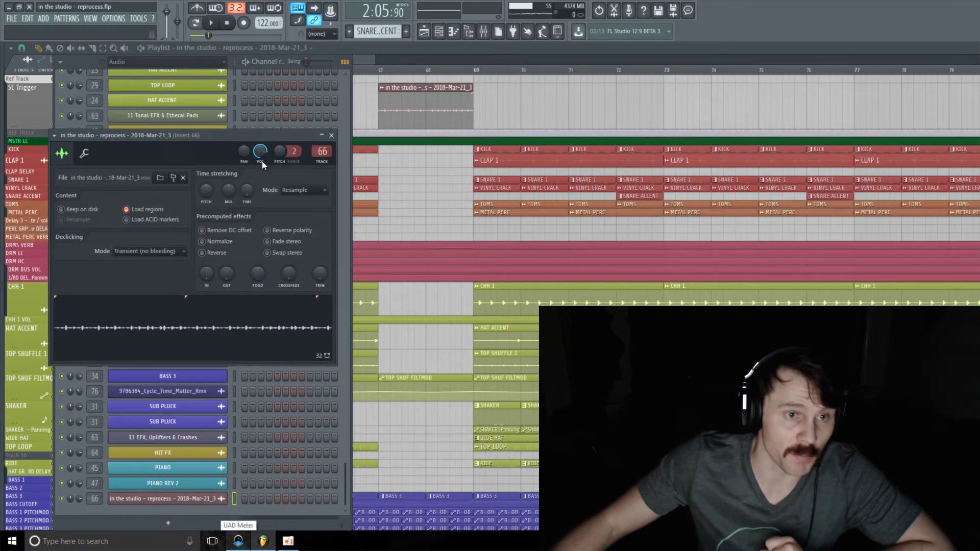
scroll(294, 154, "down", 1)
left_click(303, 190)
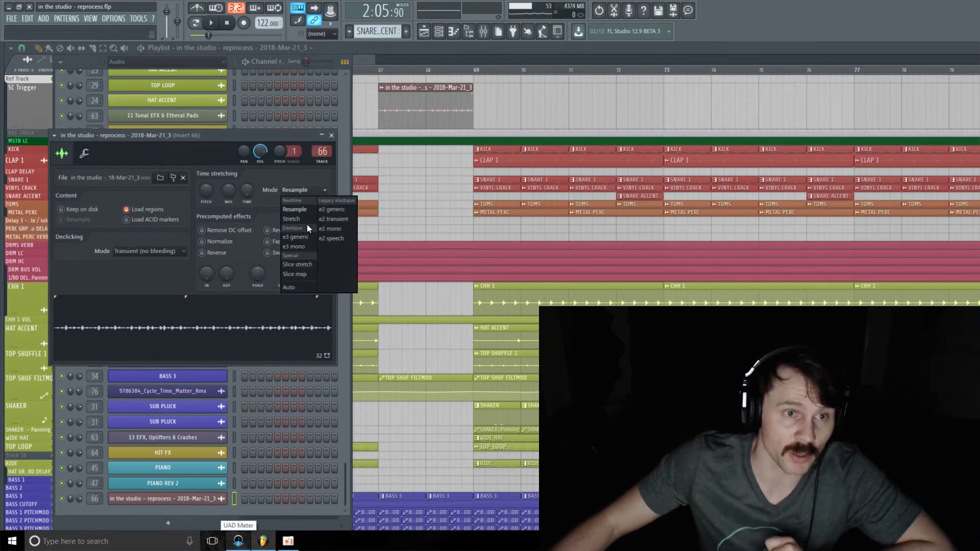
left_click(302, 222)
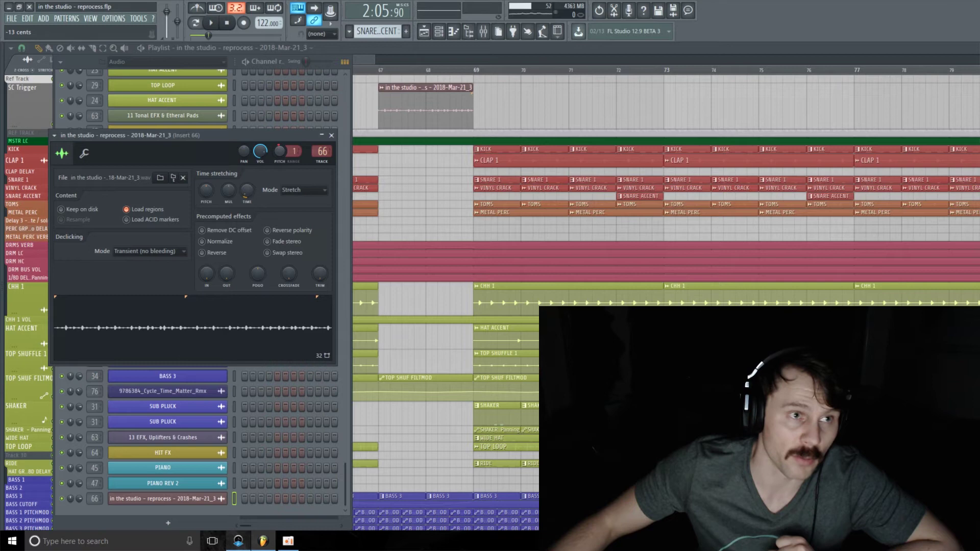
left_click(365, 61)
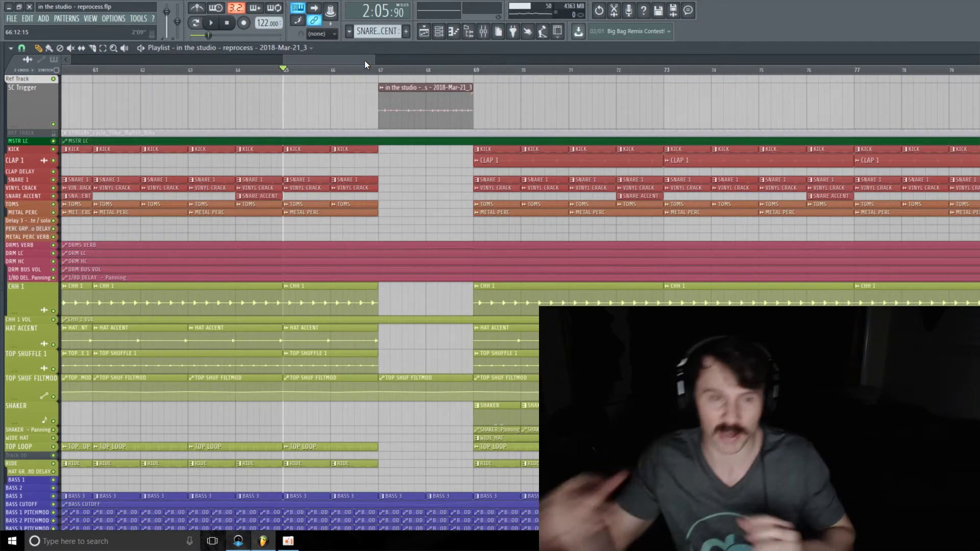
Audition the break, then load Fruity Parametric EQ 2 into insert 66's first slot
left_click(364, 69)
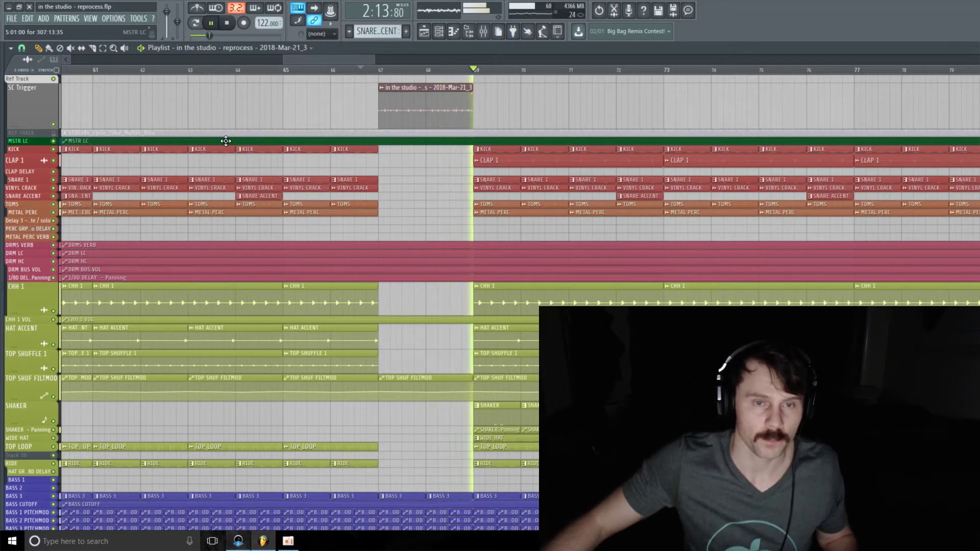
key("space")
left_click(483, 31)
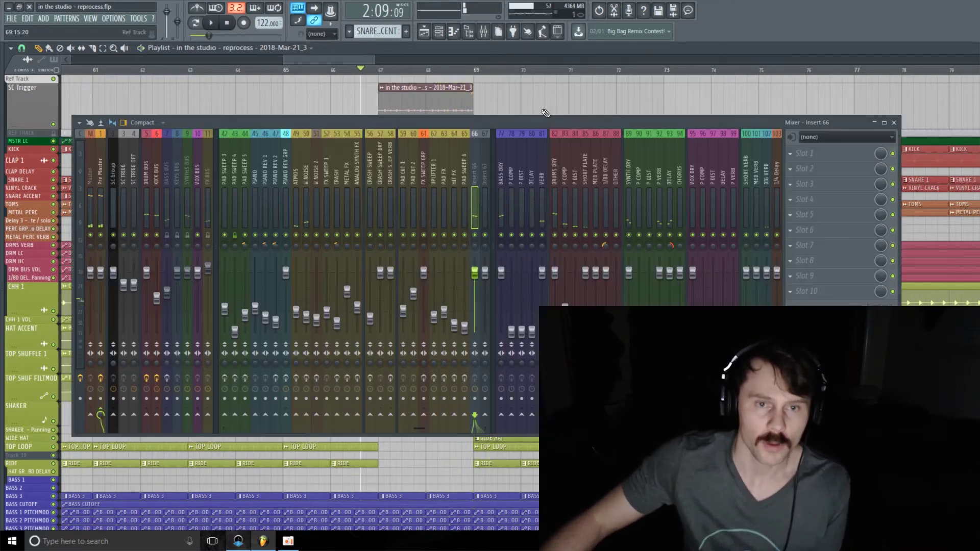
left_click(807, 159)
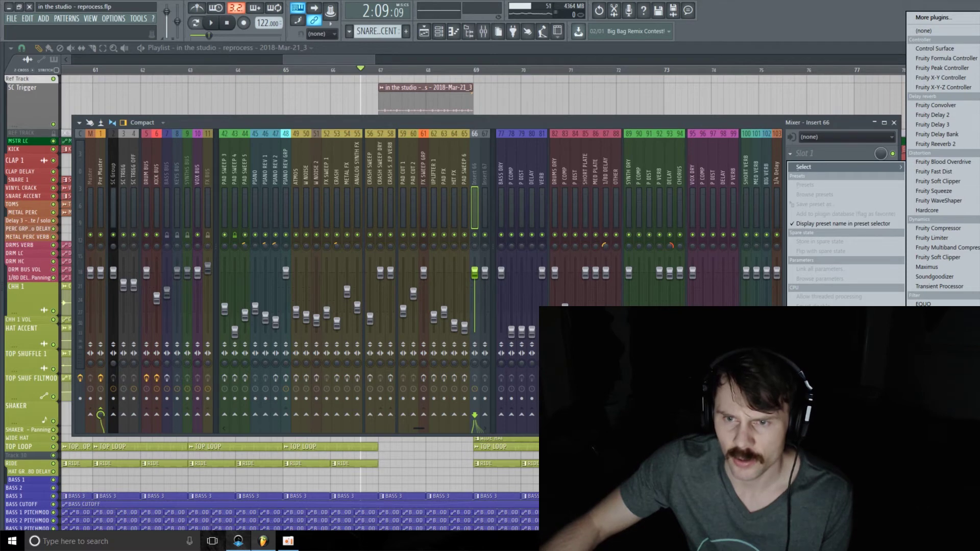
left_click(944, 342)
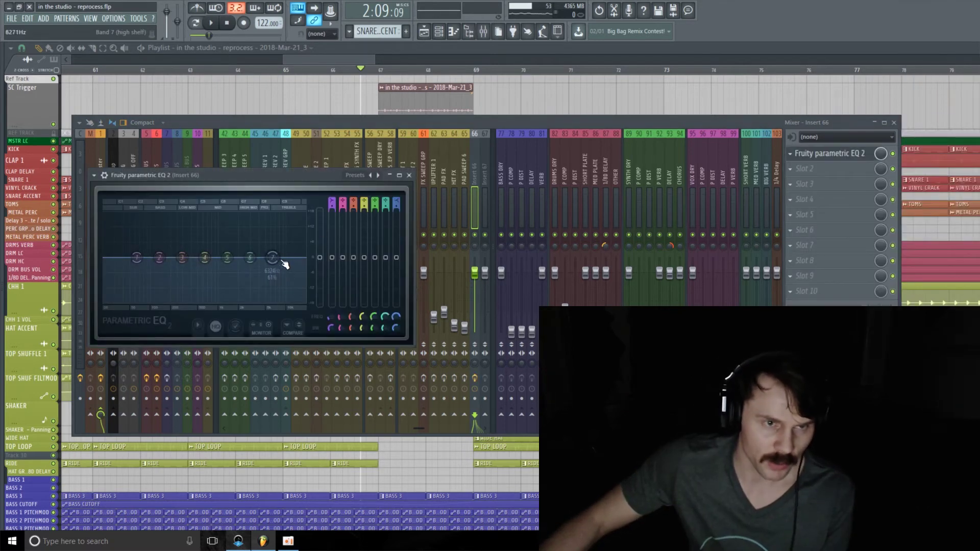
Pull the top EQ band down to a −18 dB high-shelf cut near 15.5 kHz
left_click_drag(284, 264, 298, 301)
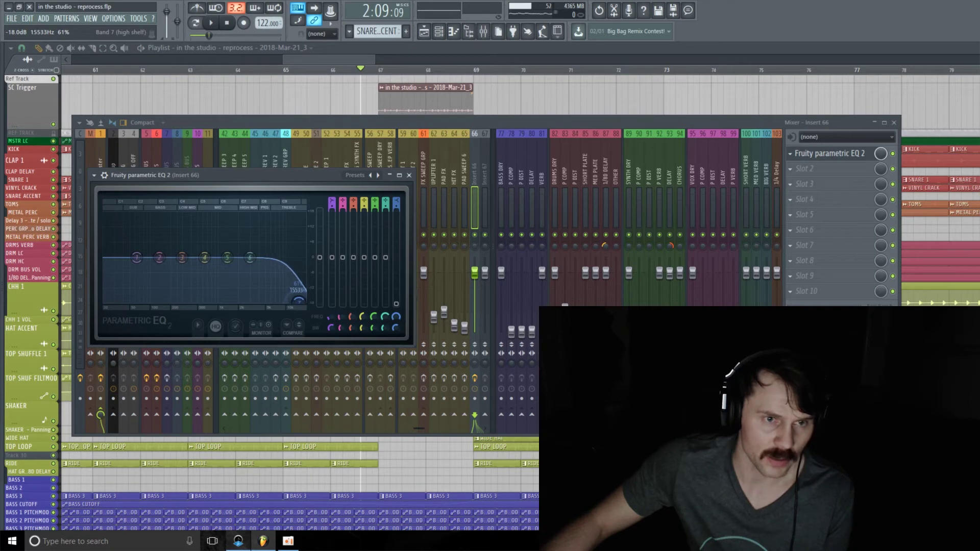
left_click_drag(298, 301, 300, 301)
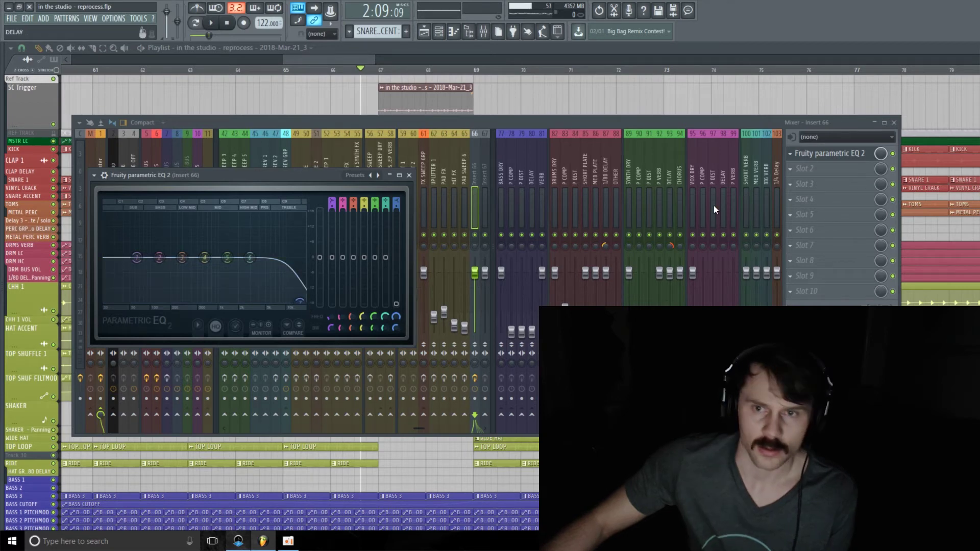
left_click(801, 170)
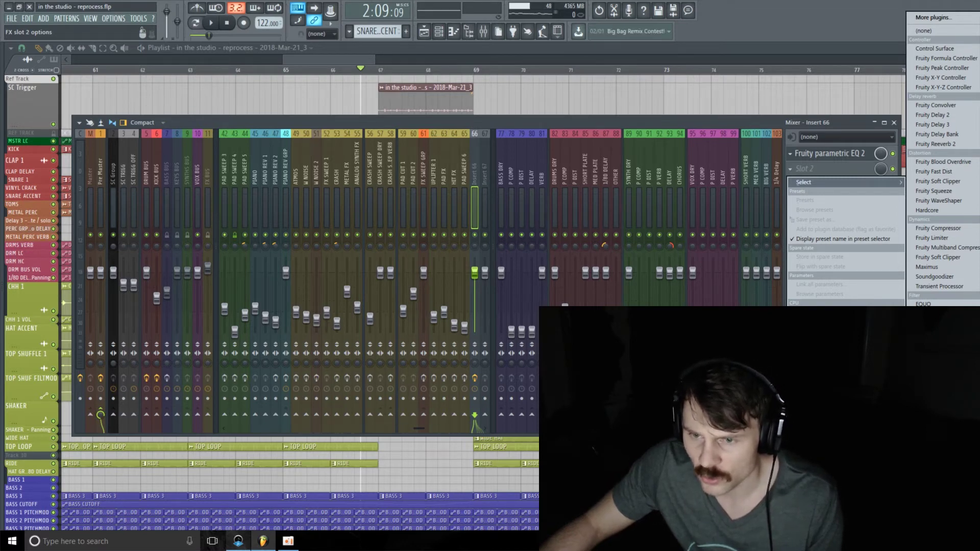
Load Little Plate reverb after the EQ, set its low cut to 49 Hz, and play the break
left_click(939, 357)
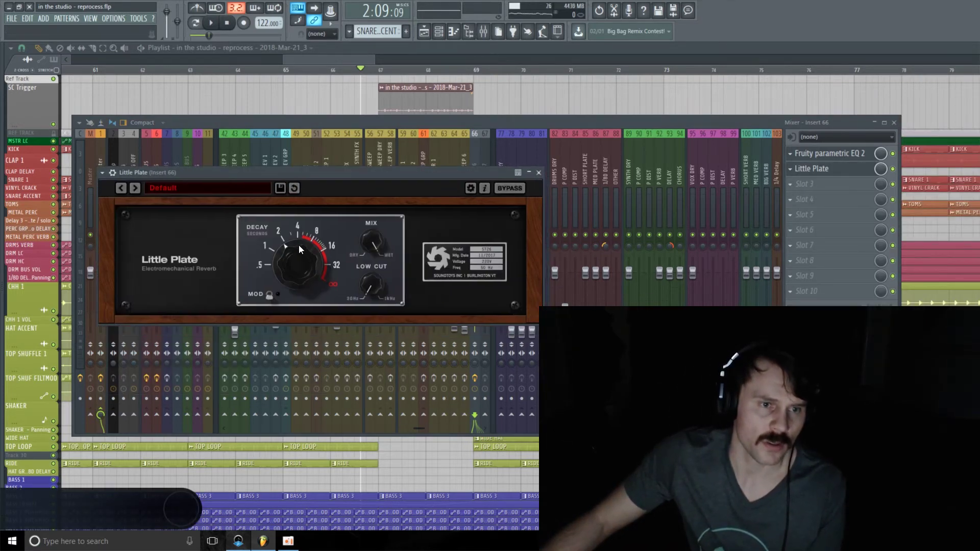
left_click_drag(362, 183, 386, 163)
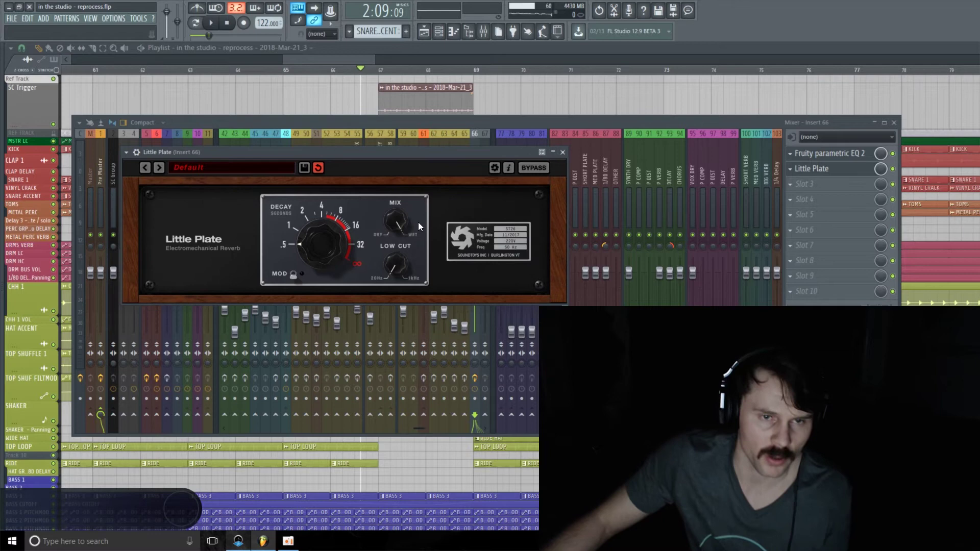
mouse_move(398, 268)
left_mouse_down()
mouse_move(396, 250)
mouse_move(394, 266)
left_mouse_up()
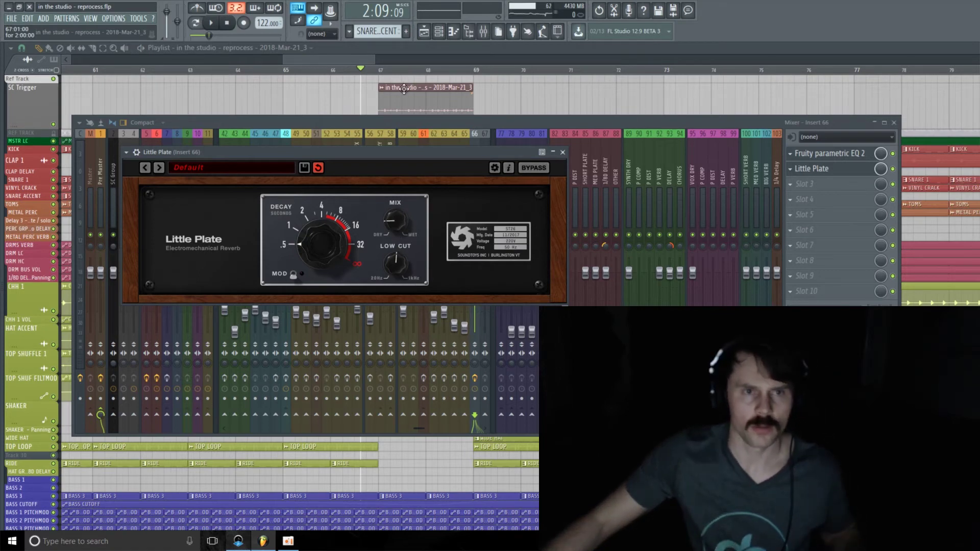
left_click(367, 67)
key("space")
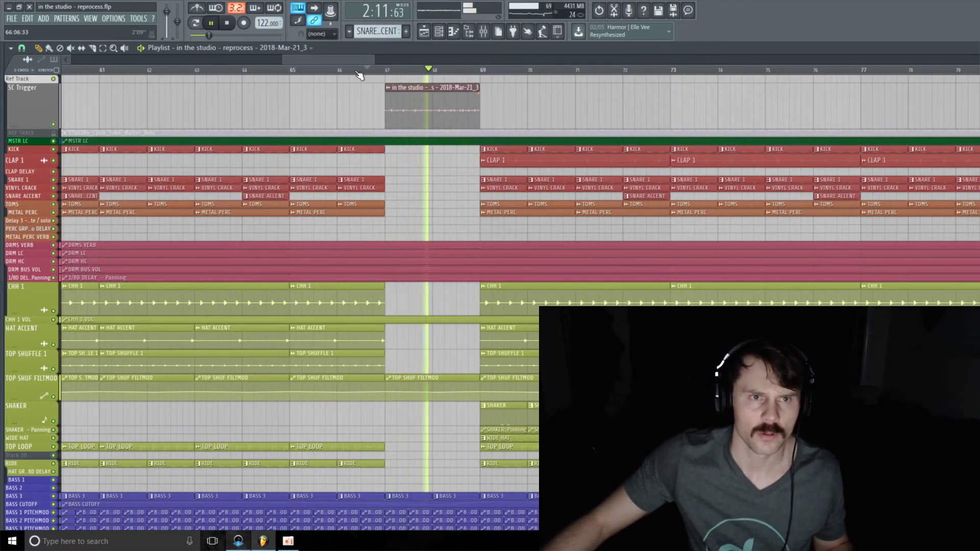
Lower the Little Plate reverb mix on insert 66 to about 15%
left_click(359, 72)
left_click(482, 31)
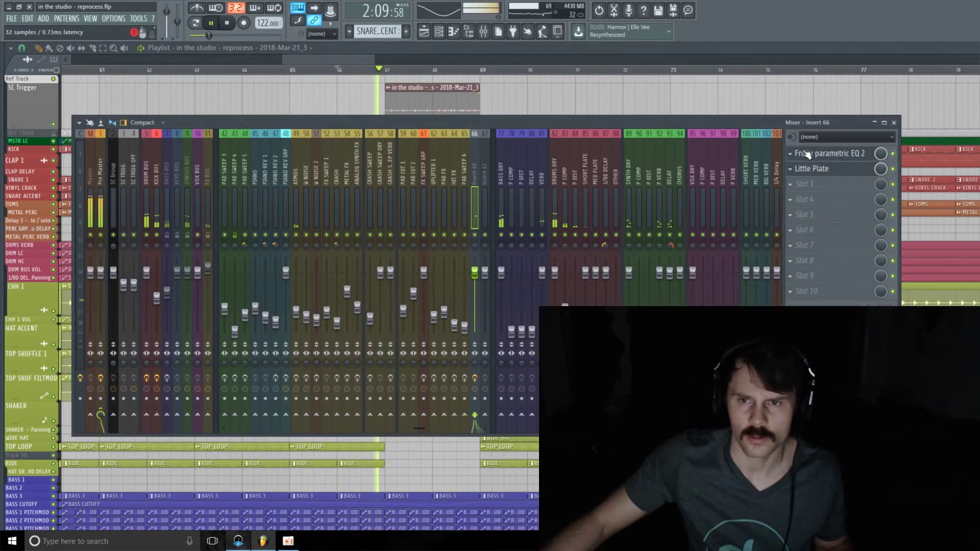
left_click(806, 154)
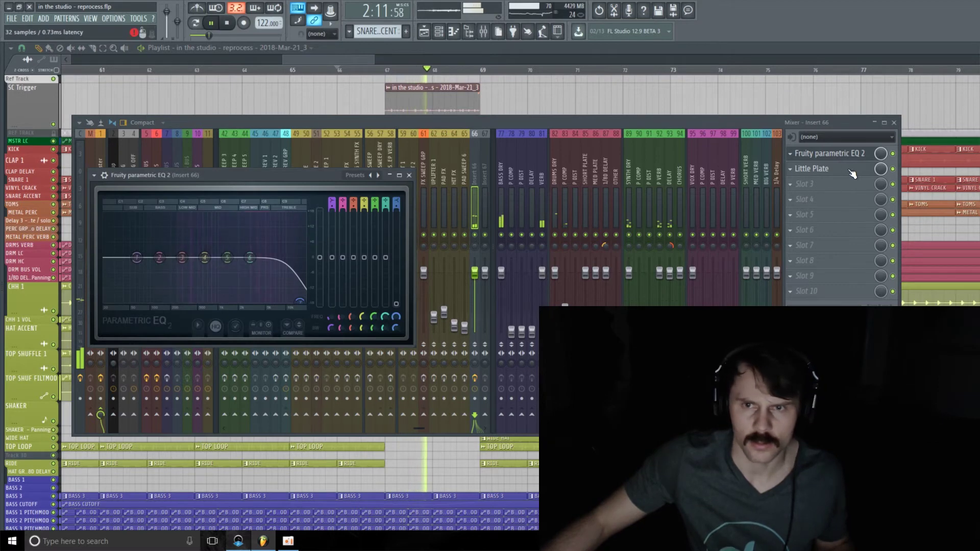
left_click(850, 170)
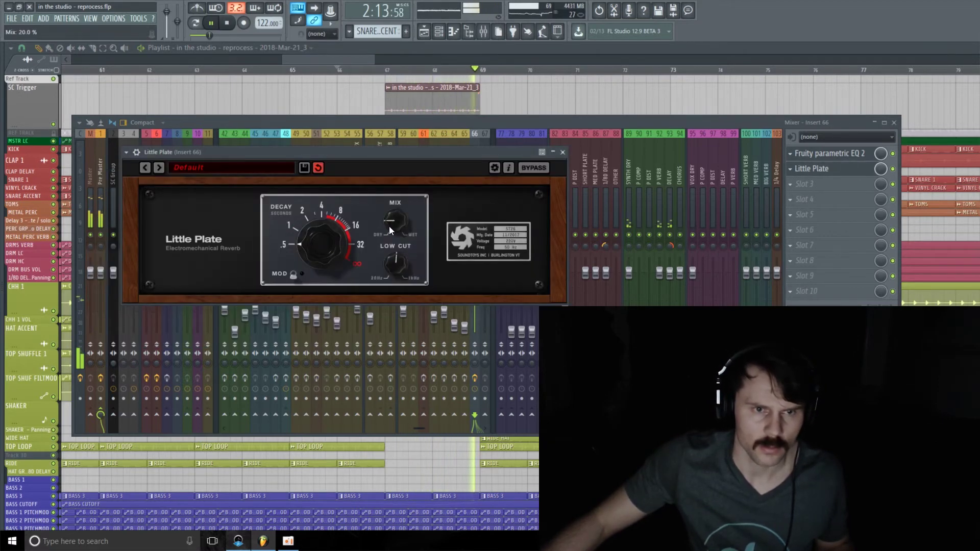
scroll(389, 226, "down", 3)
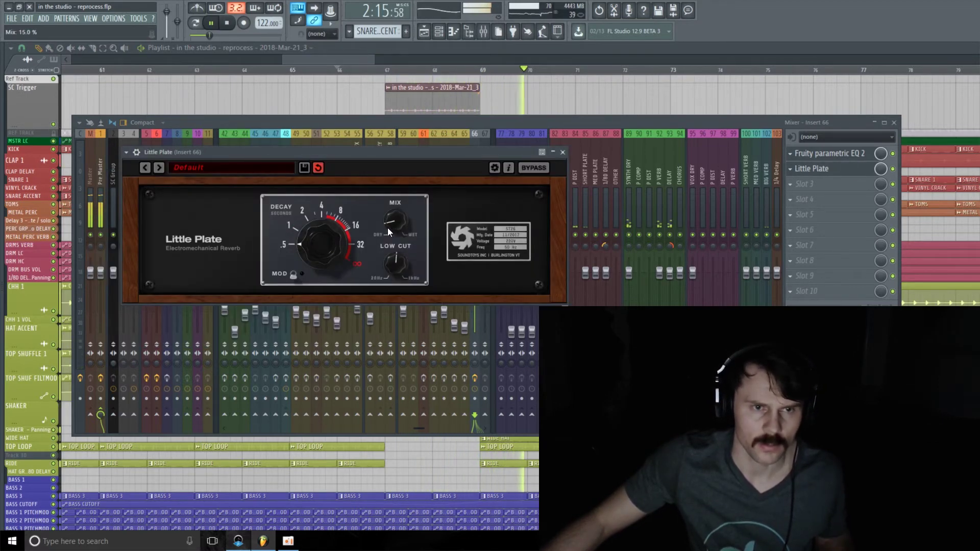
Replay the break from around bar 66 to hear the drier reverb
left_click(353, 74)
left_click(334, 70)
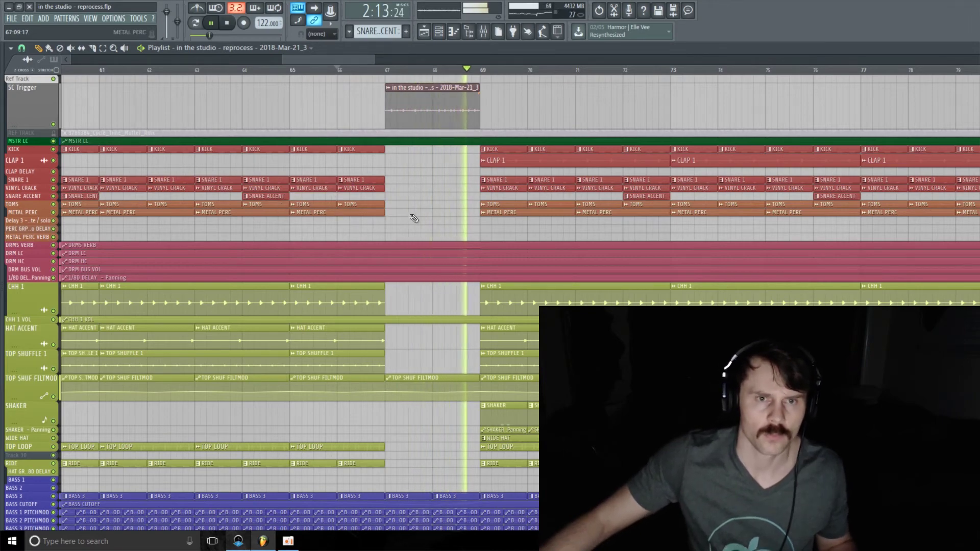
key("space")
left_click(483, 32)
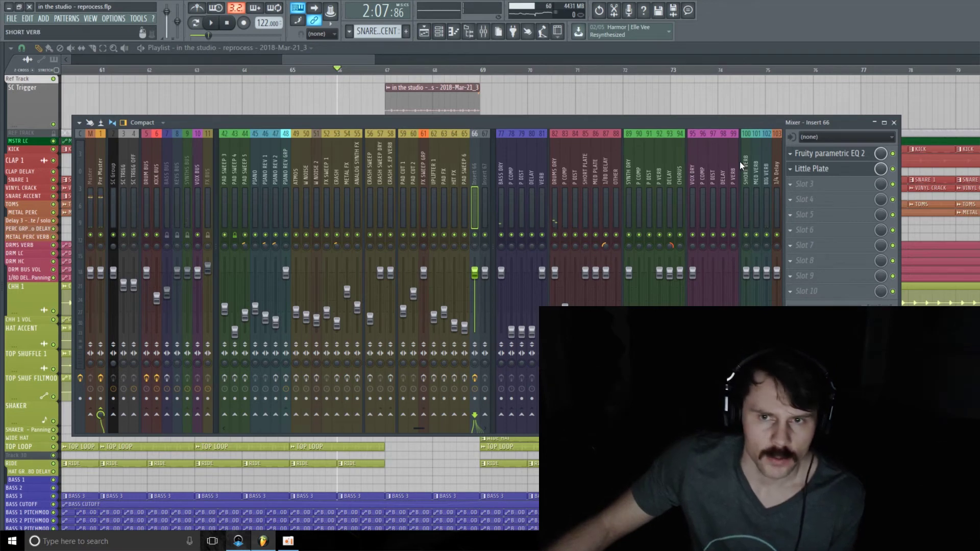
Load Fruity WaveShaper into insert 66's third slot with the BUSS DIST 1 preset
left_click(847, 185)
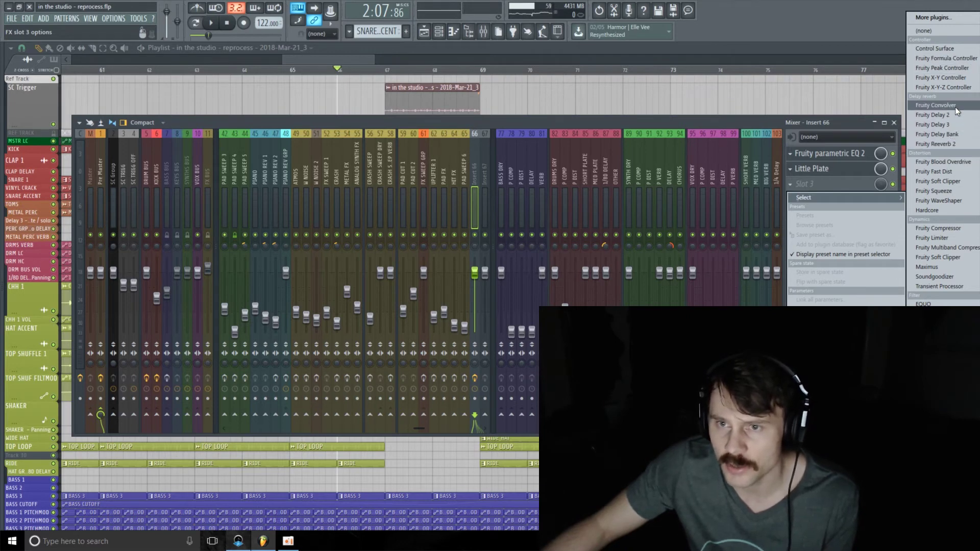
left_click(957, 200)
left_click(14, 95)
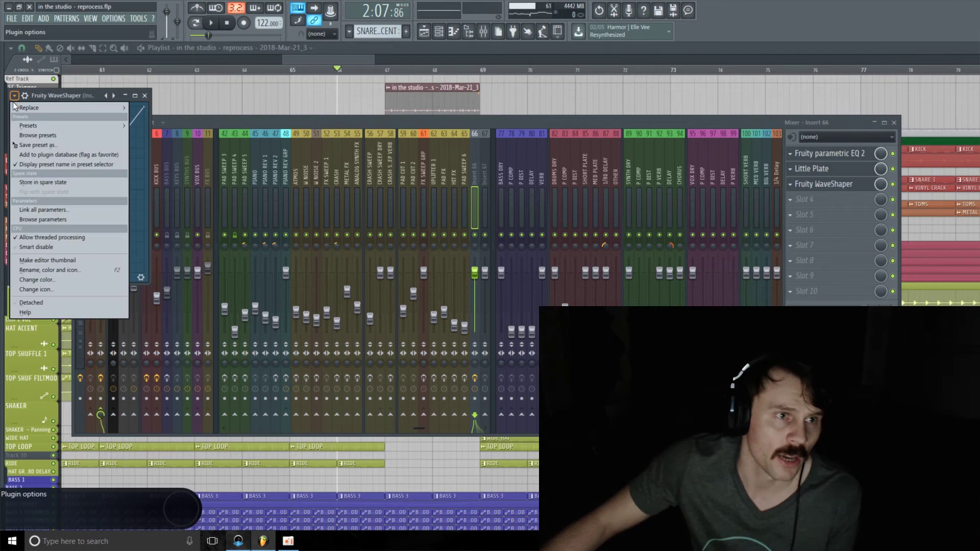
mouse_move(24, 126)
left_click(161, 138)
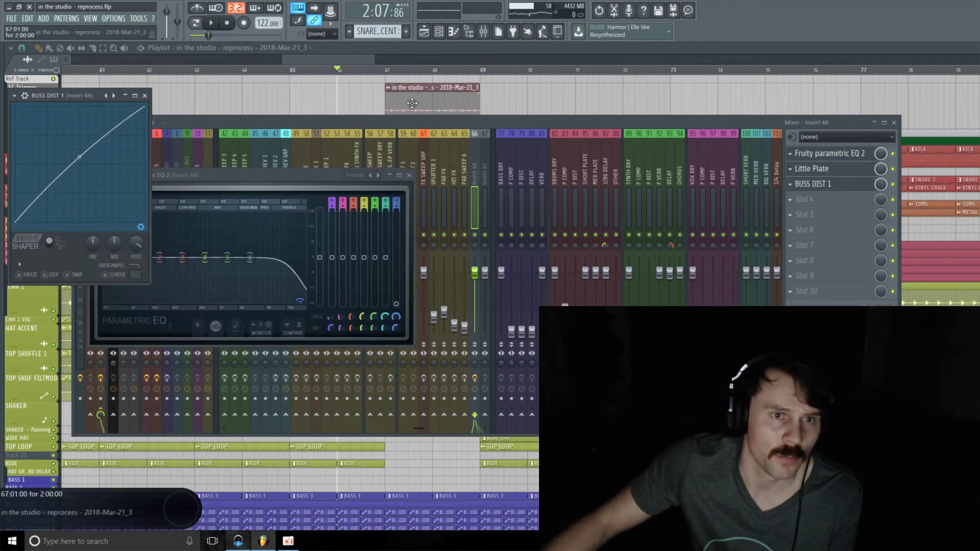
key("F12")
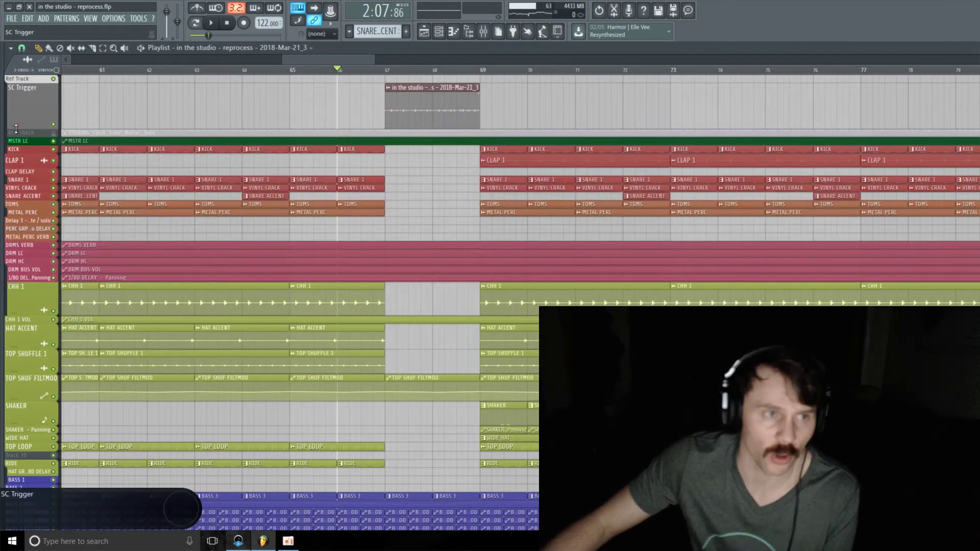
Make the SC Trigger track taller in the playlist
left_click_drag(29, 128, 29, 141)
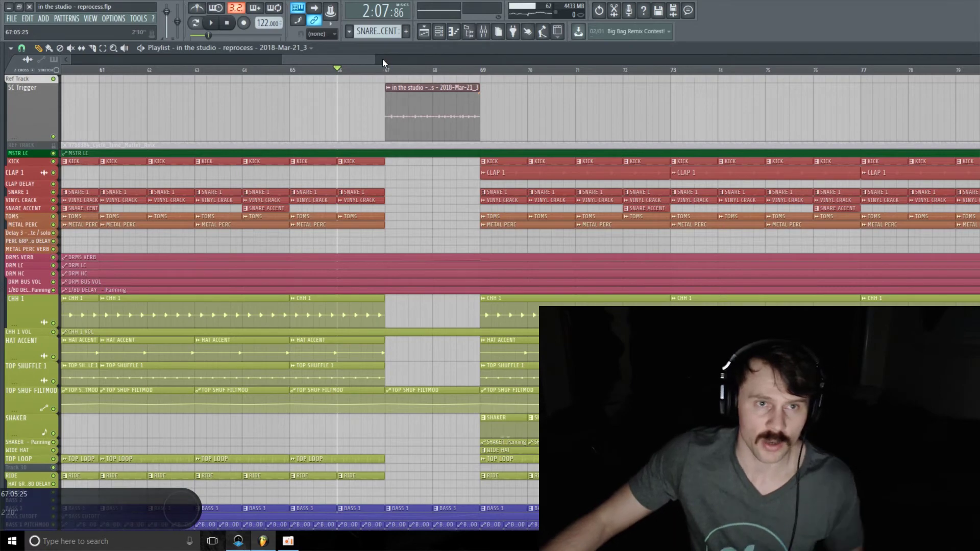
scroll(357, 83, "up", 2)
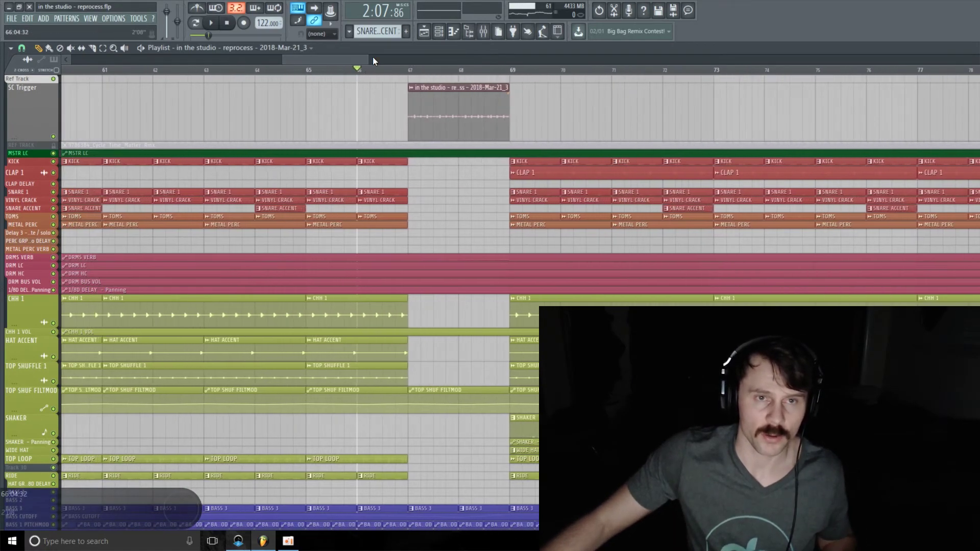
left_click(483, 31)
Check the WaveShaper and Little Plate windows, then close the mixer
left_click(848, 183)
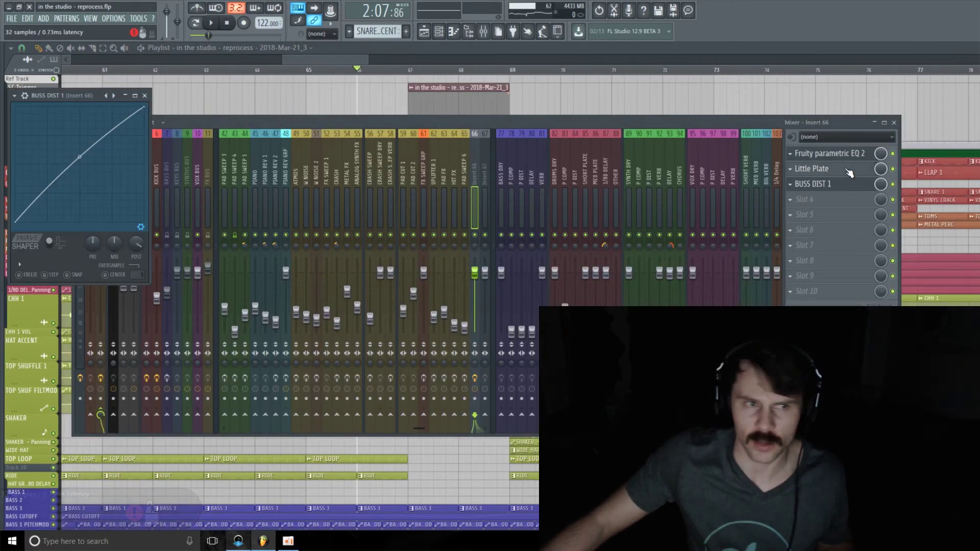
left_click(851, 170)
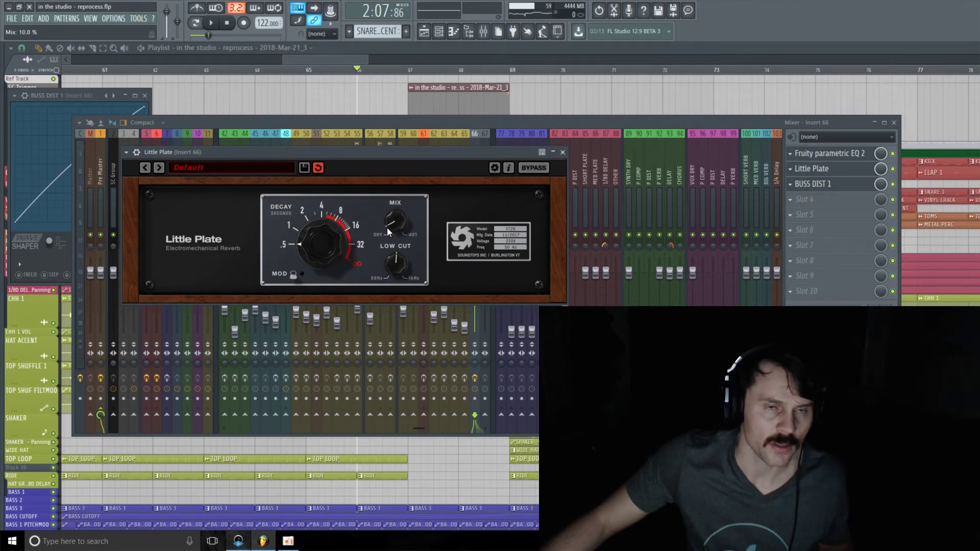
key("F12")
Play the break from bar 66 twice to audition the distortion
key("space")
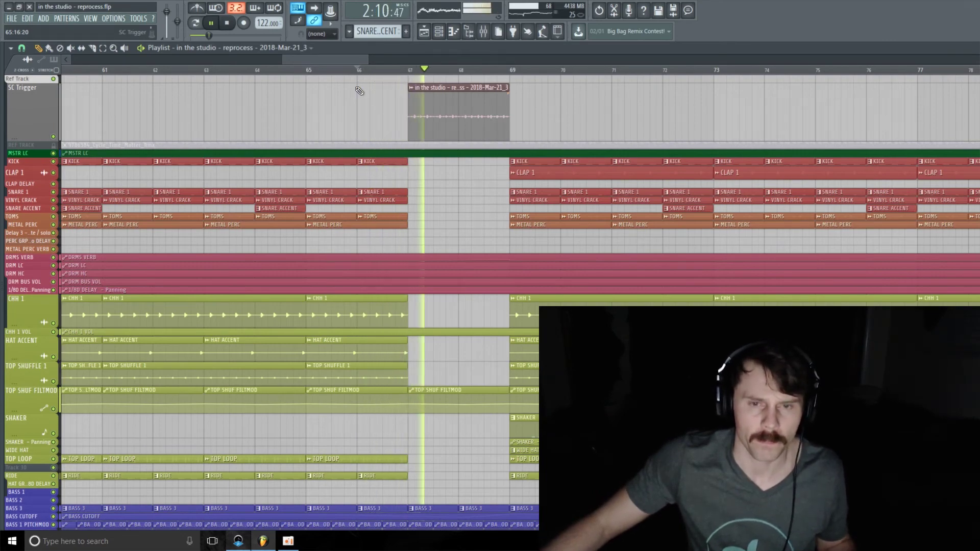
scroll(314, 117, "down", 5)
scroll(312, 116, "up", 5)
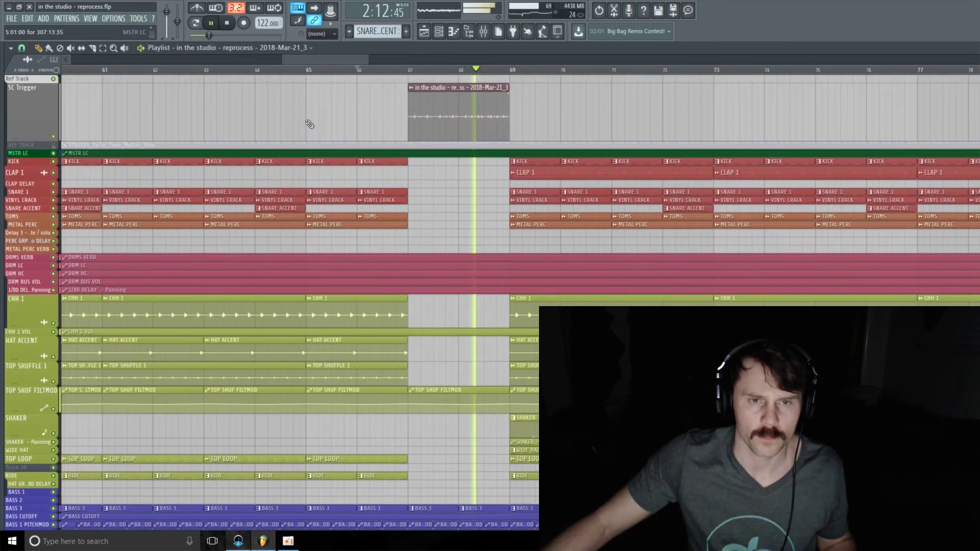
key("space")
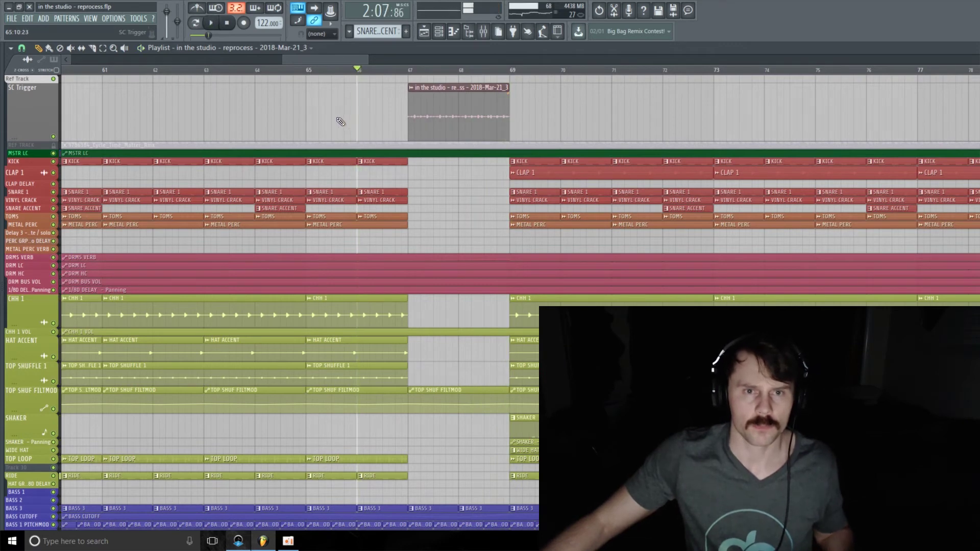
key("space")
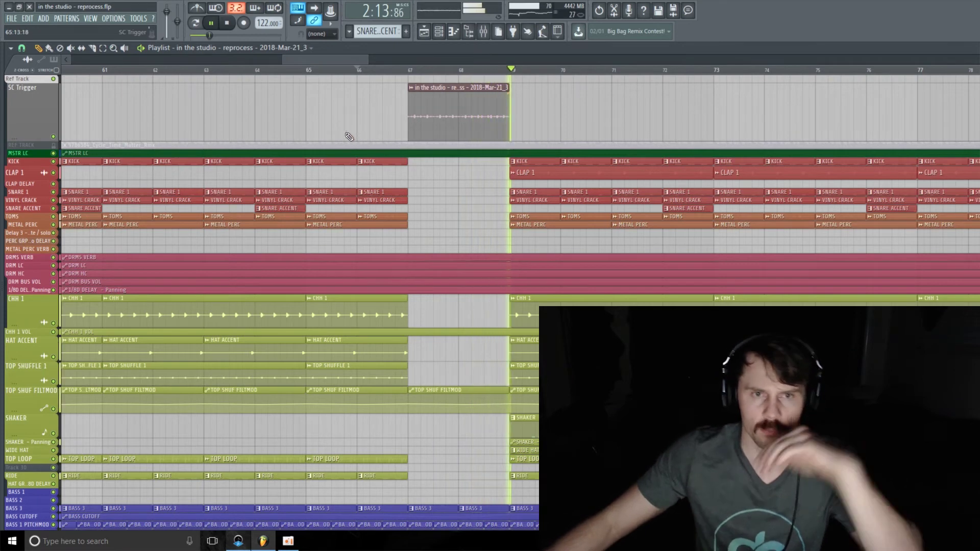
key("space")
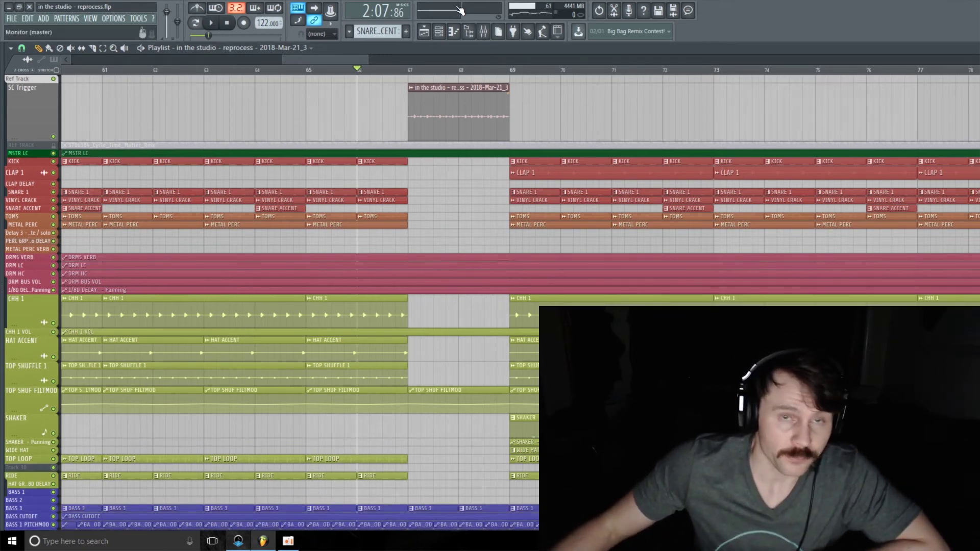
Load Gross Beat into insert 66's fourth slot and move its window aside
left_click(483, 33)
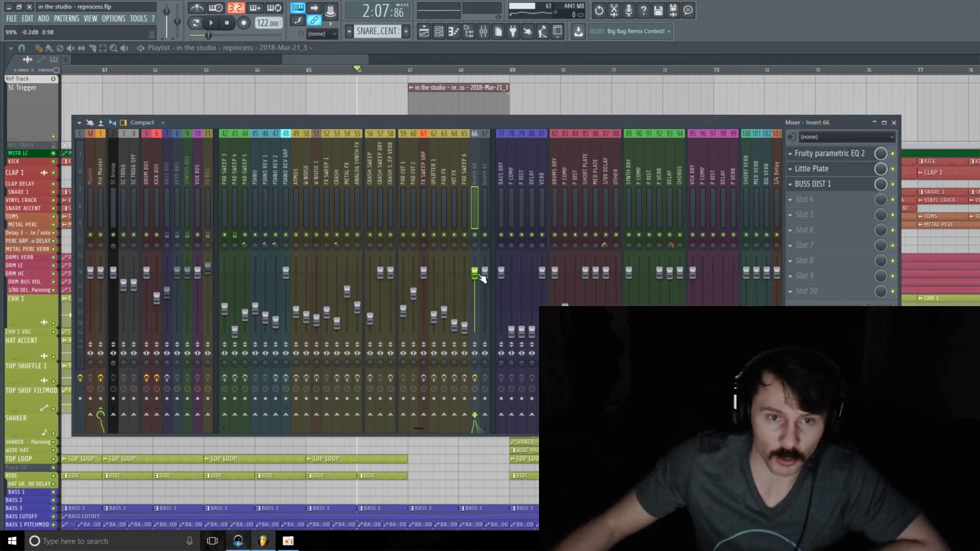
left_click(811, 202)
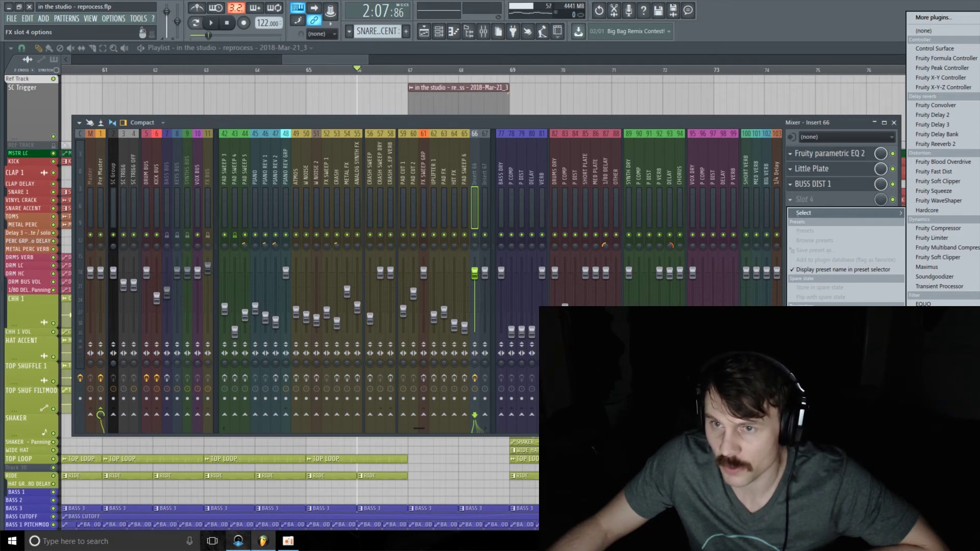
left_click(939, 387)
left_click_drag(310, 108, 445, 115)
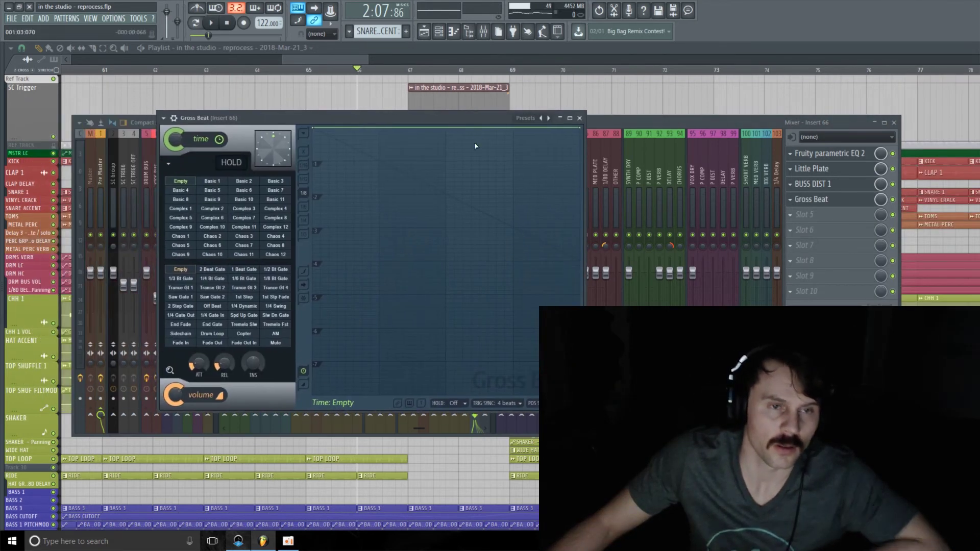
left_click_drag(378, 115, 455, 121)
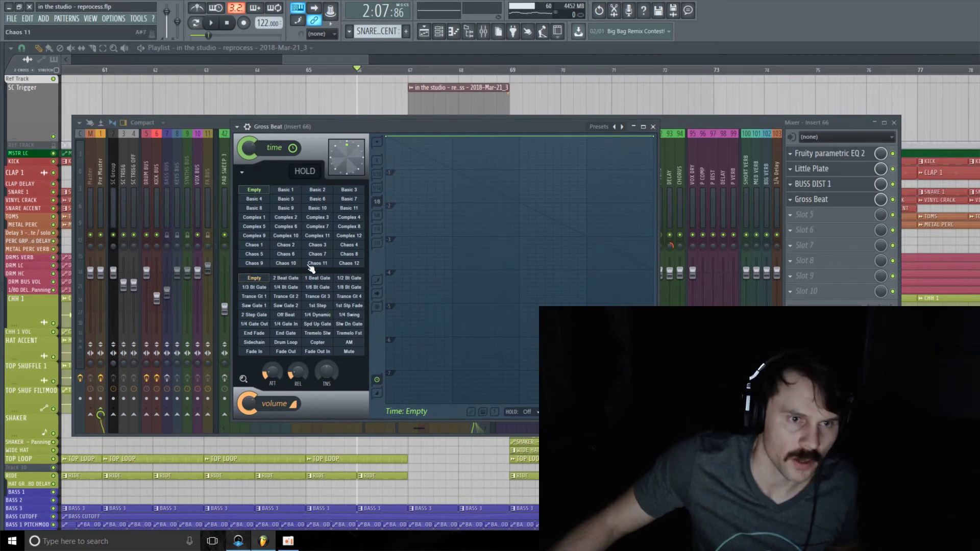
Audition the Complex 3, Chaos 12 and Complex 12 time presets, settling on Basic 4
left_click(318, 217)
key("space")
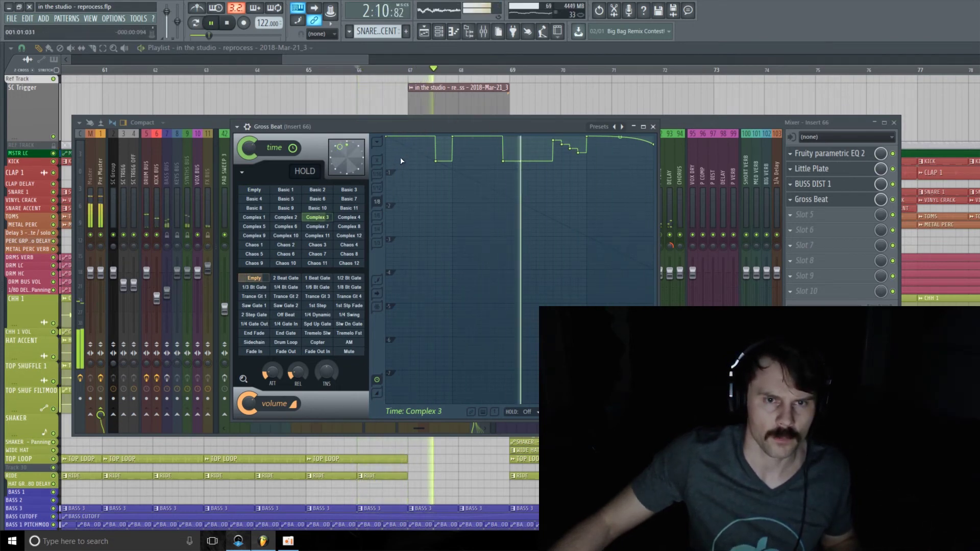
left_click(351, 263)
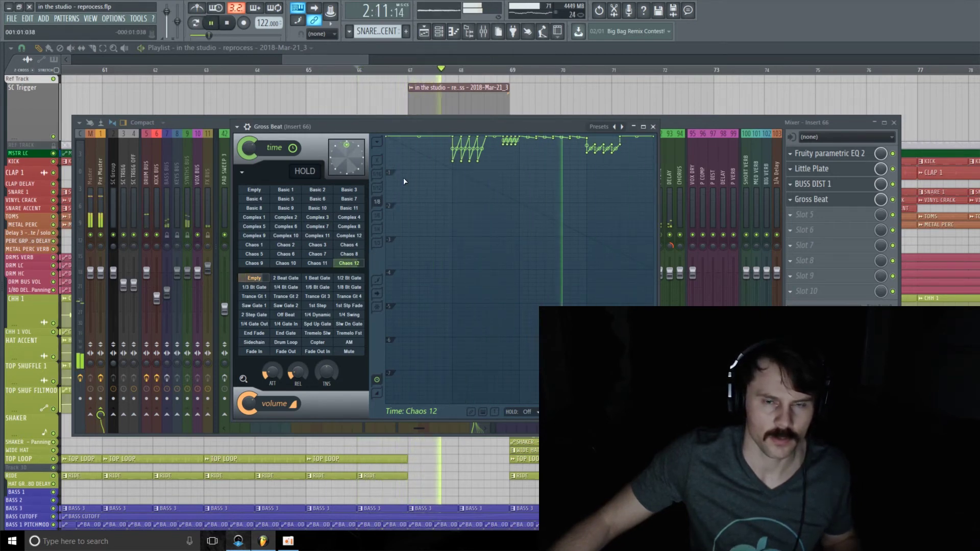
key("space")
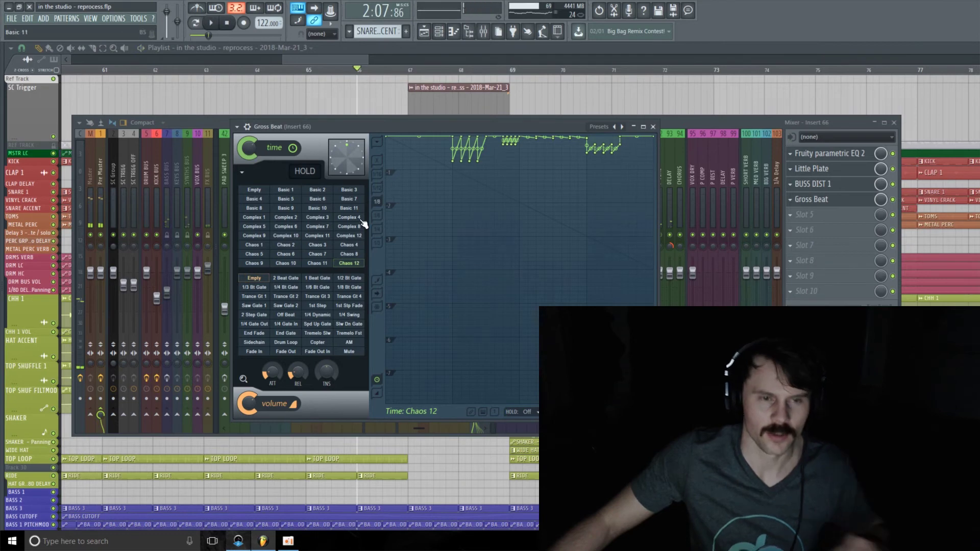
left_click(345, 236)
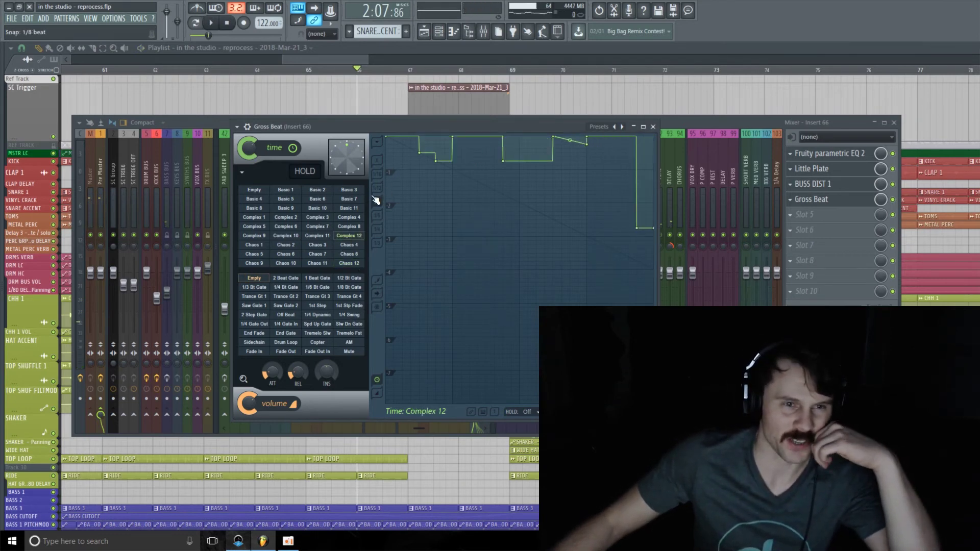
left_click(262, 199)
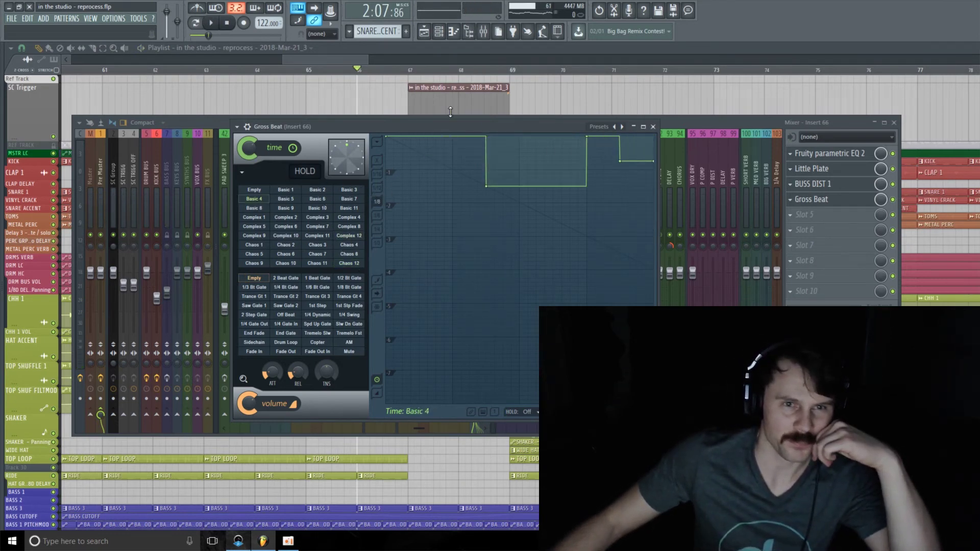
left_click(433, 69)
Reopen Gross Beat on insert 66 to check it, then hide the mixer
left_click(484, 32)
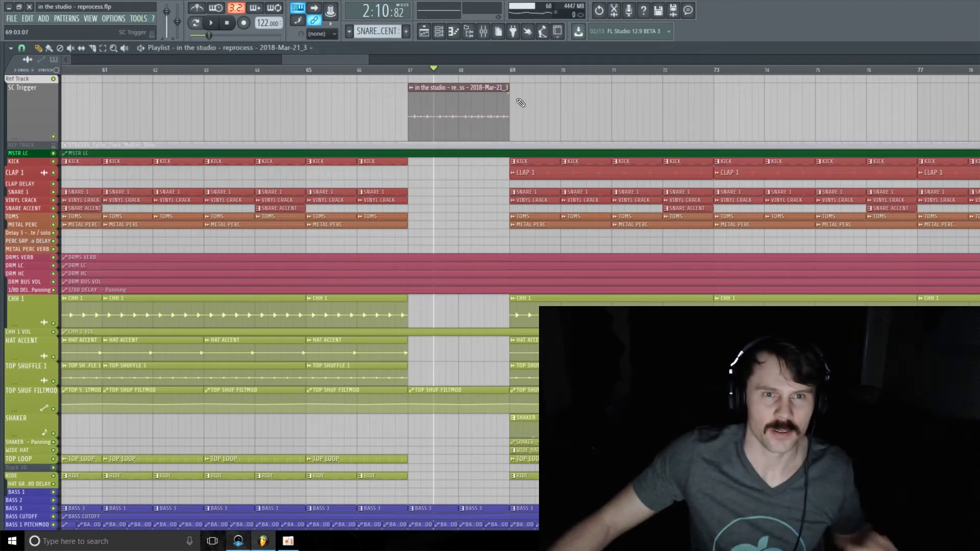
left_click(483, 31)
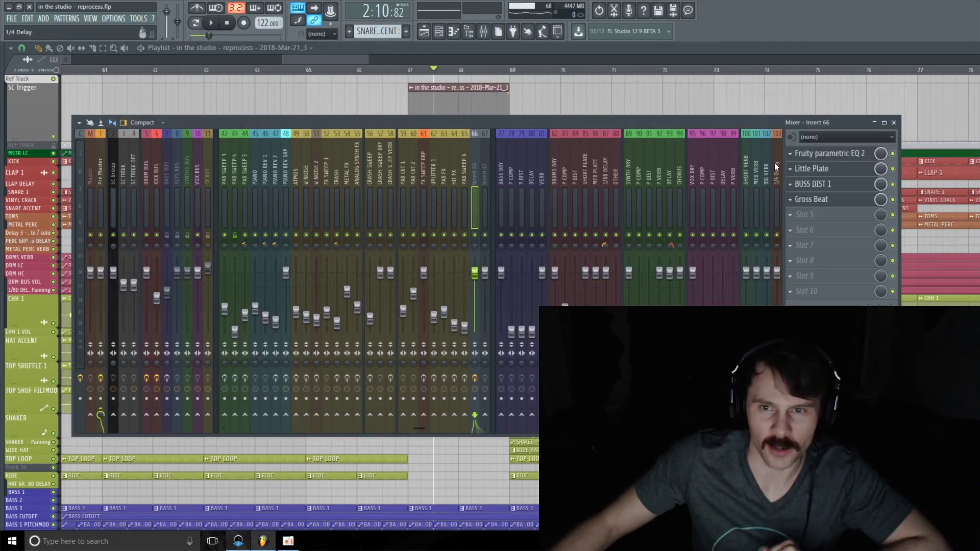
left_click(866, 203)
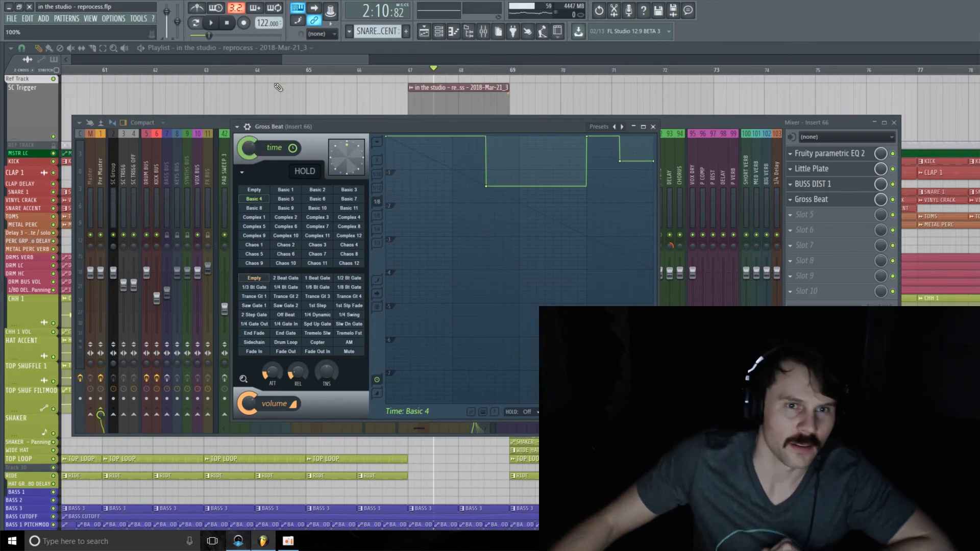
key("F12")
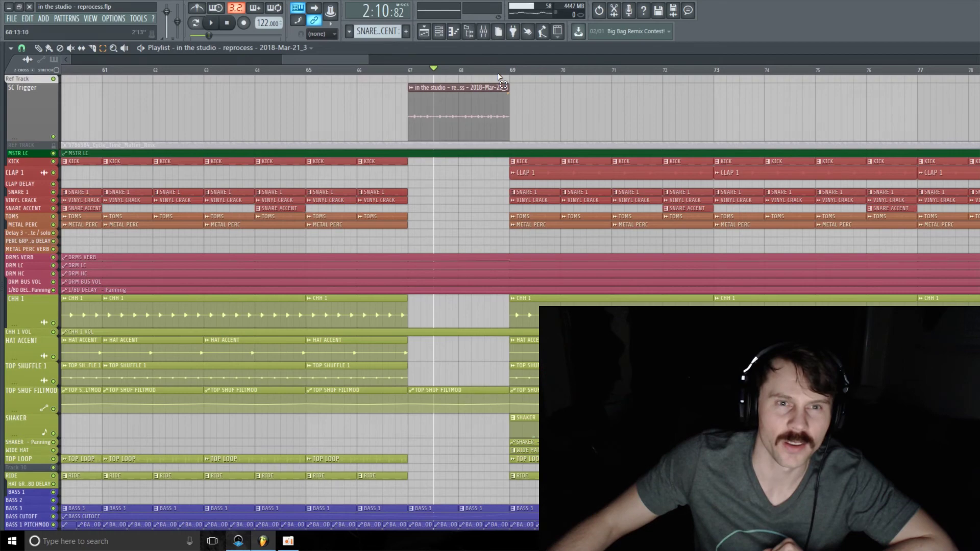
Select bars 68–69 and create an automation clip for Gross Beat's time mix
left_click_drag(460, 71, 509, 72)
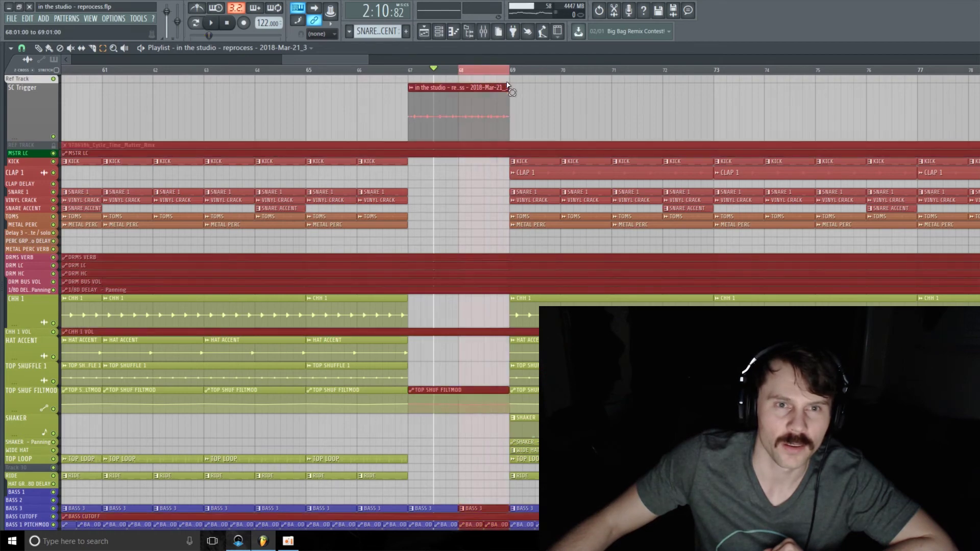
left_click(487, 38)
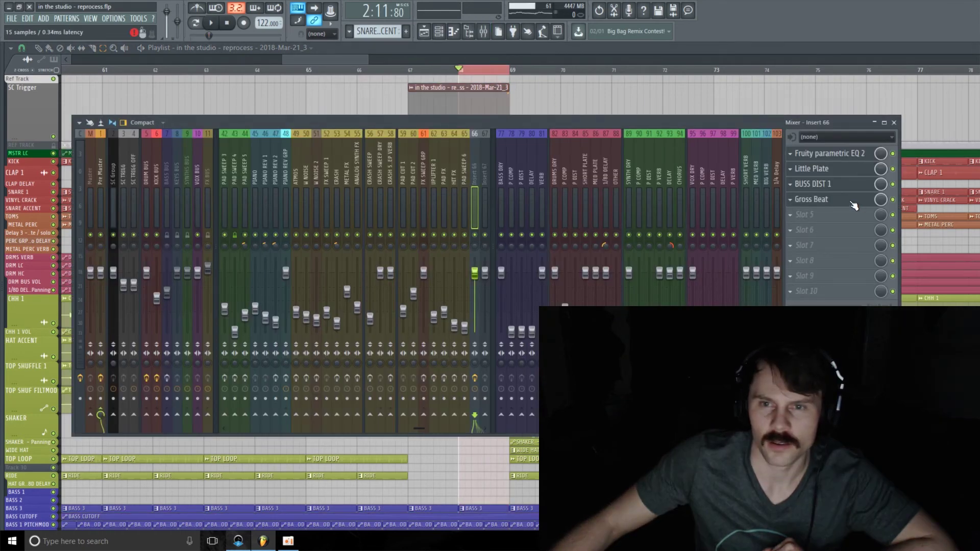
left_click(822, 199)
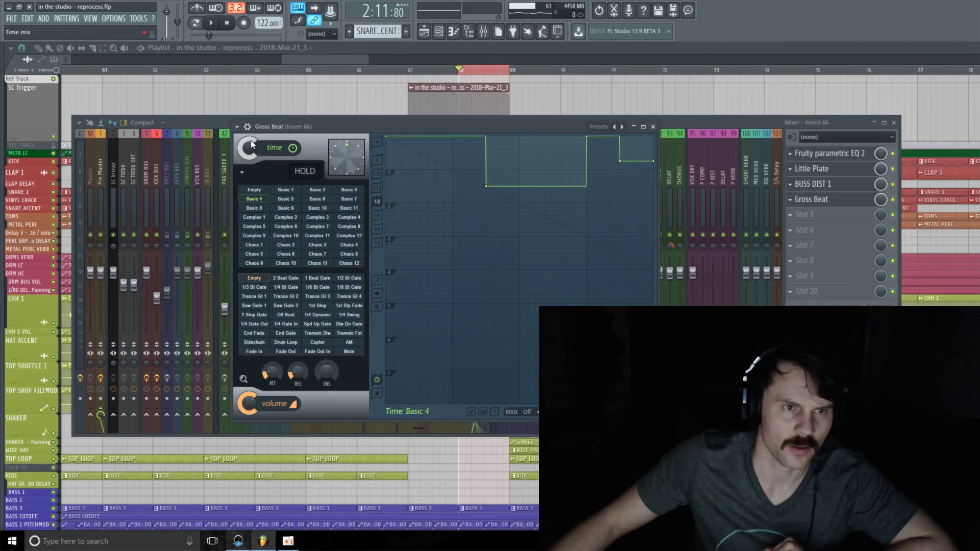
right_click(250, 145)
left_click(298, 209)
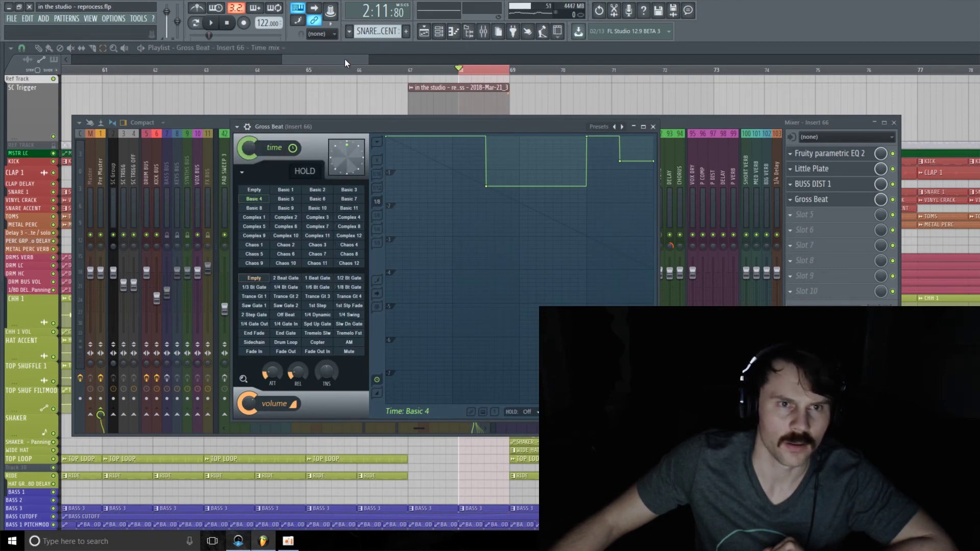
Move the time-mix automation clip onto the PERC GRP lane and enlarge that lane
mouse_move(344, 59)
left_mouse_down()
mouse_move(366, 69)
mouse_move(332, 60)
left_mouse_up()
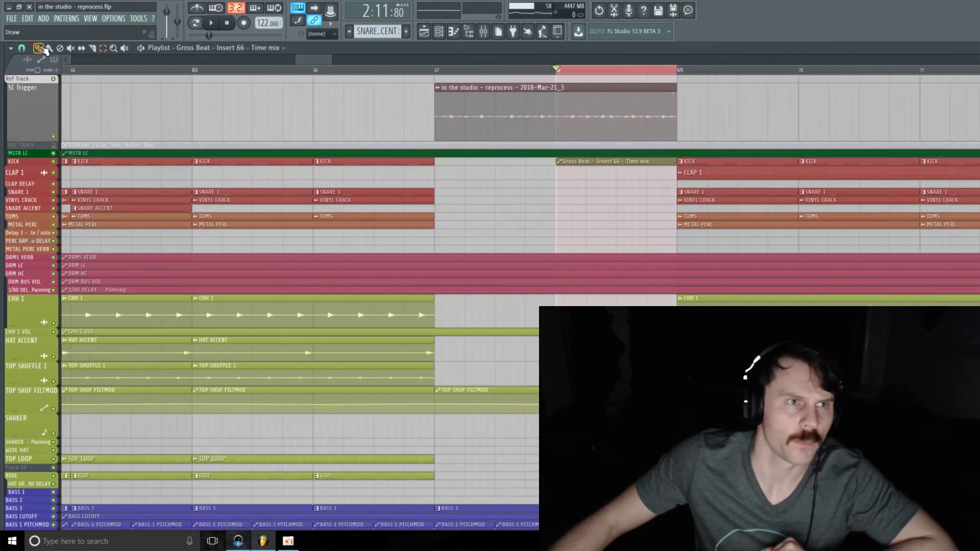
left_click_drag(591, 162, 582, 248)
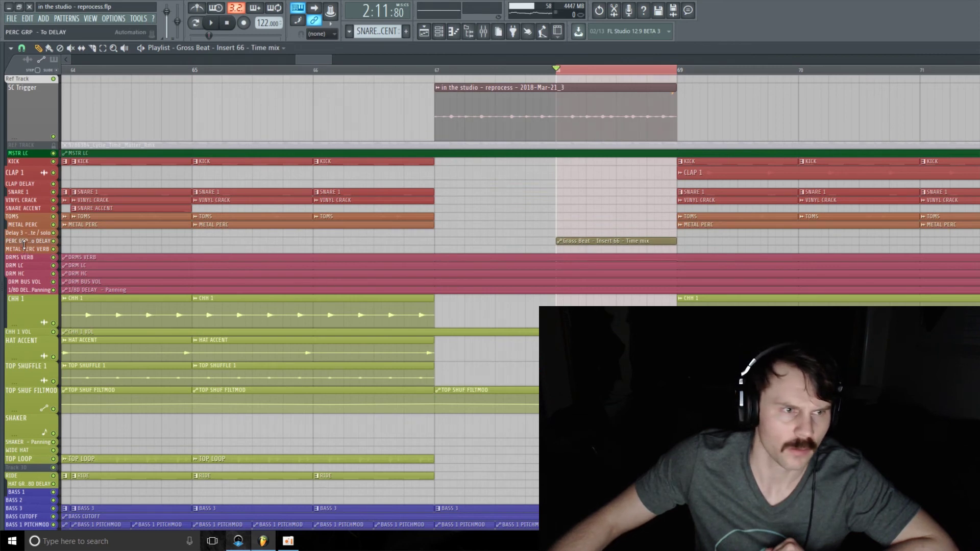
left_click_drag(24, 245, 24, 302)
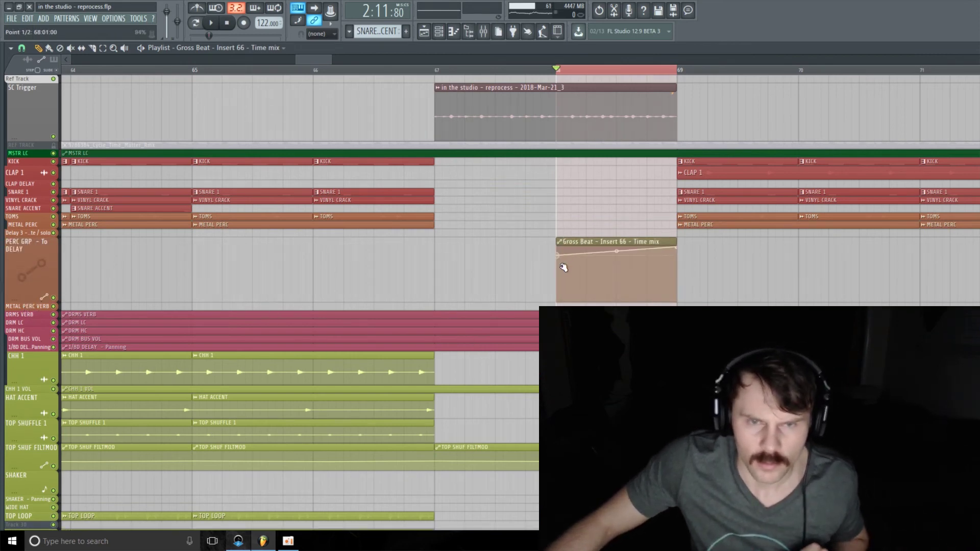
Add and drag automation points to form a short raised step ending at bar 69
left_click_drag(563, 267, 652, 303)
right_click(661, 274)
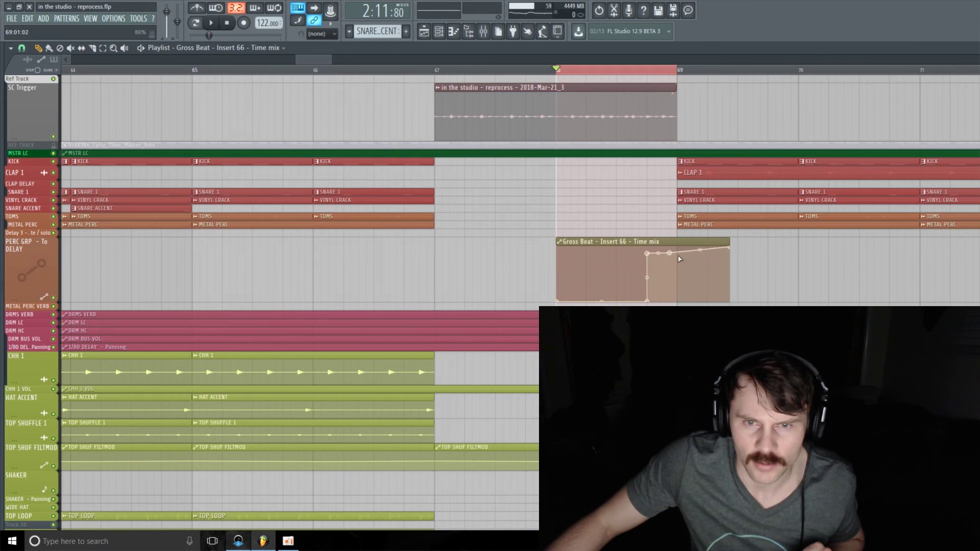
left_click_drag(679, 267, 670, 301)
left_click_drag(672, 255, 737, 301)
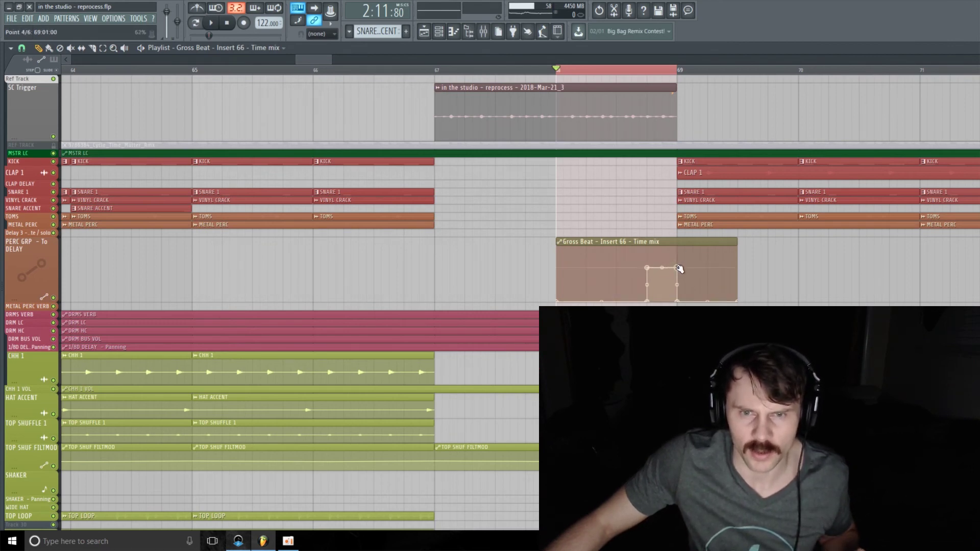
left_click(430, 71)
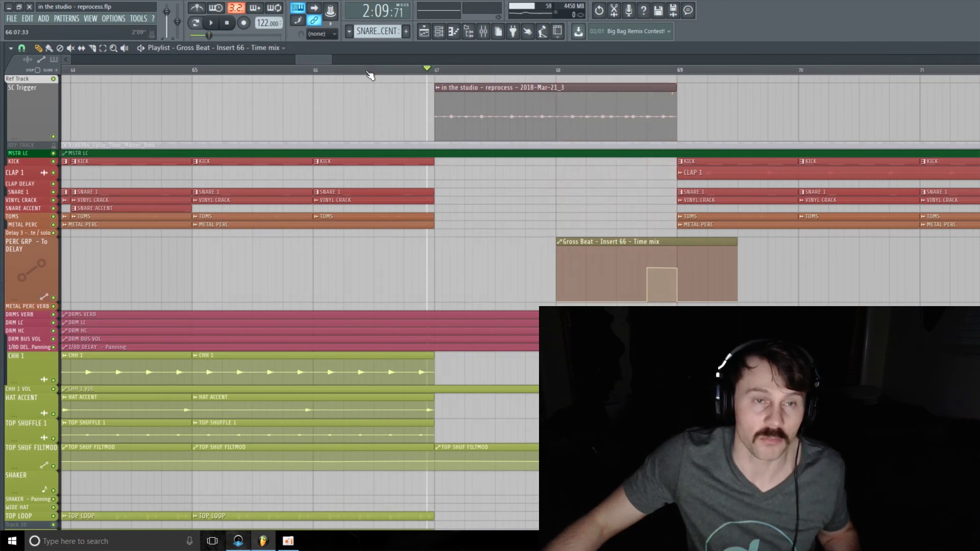
During playback, move the automation clip to bar 67 and stretch it to two bars
key("space")
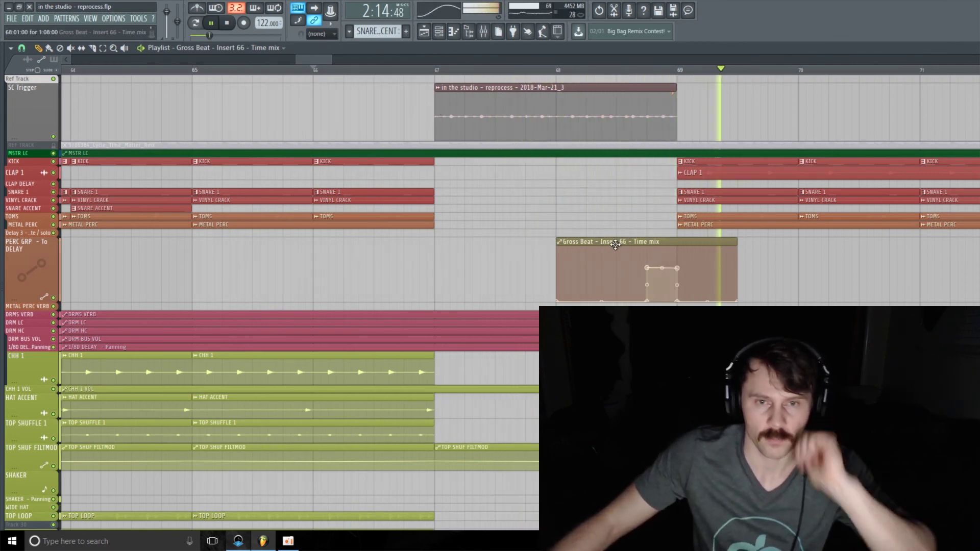
left_click_drag(613, 246, 499, 246)
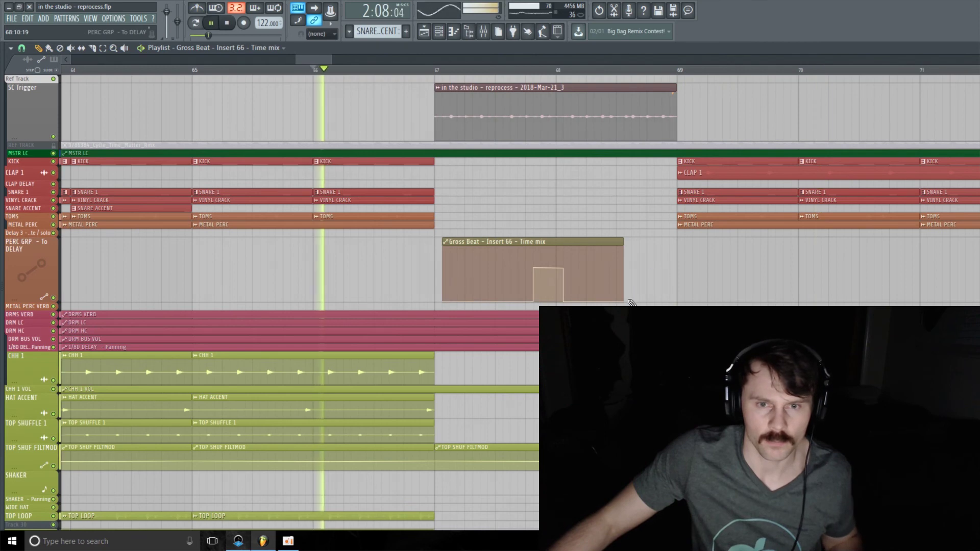
left_click_drag(623, 301, 684, 300)
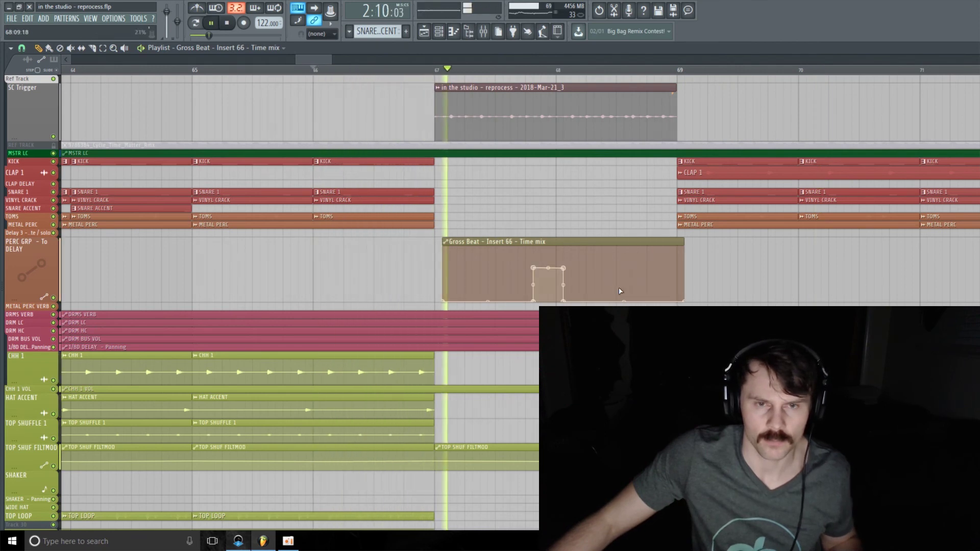
left_click_drag(512, 242, 505, 242)
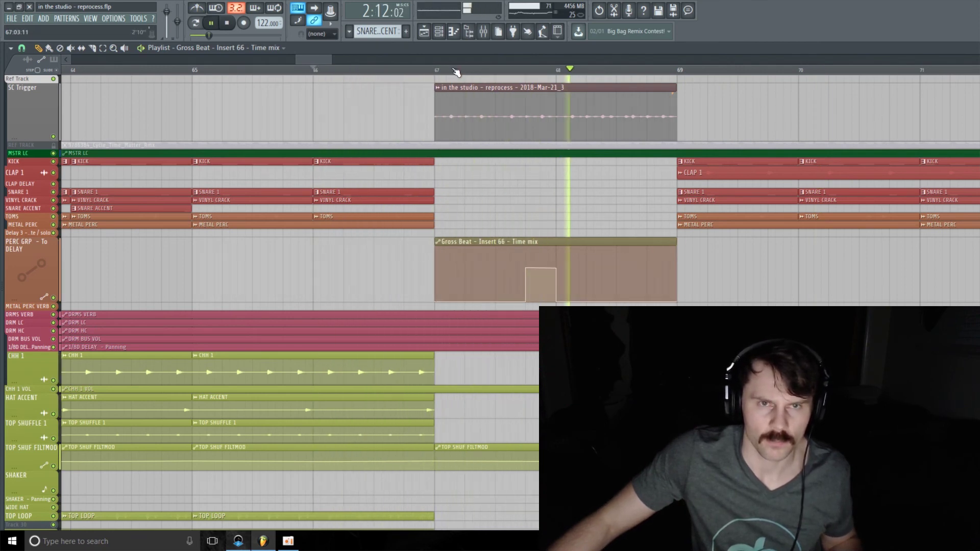
Watch Gross Beat react during playback, zoom the playlist out, and stop
key("F9")
left_click(837, 203)
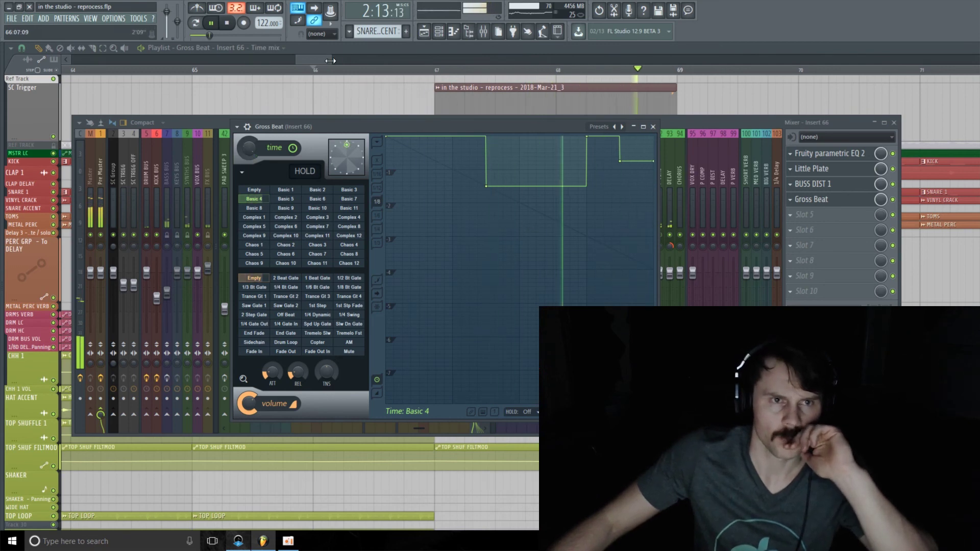
left_click_drag(330, 58, 375, 58)
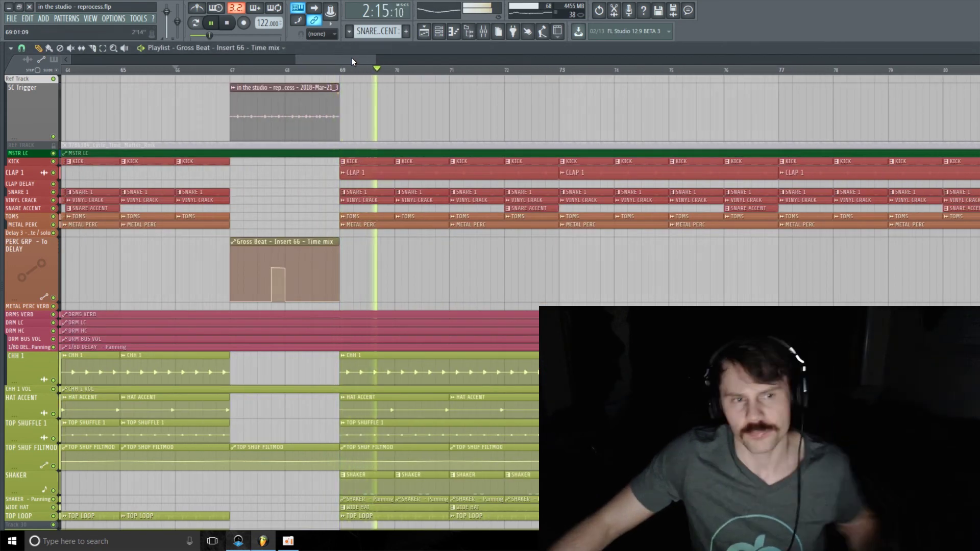
key("space")
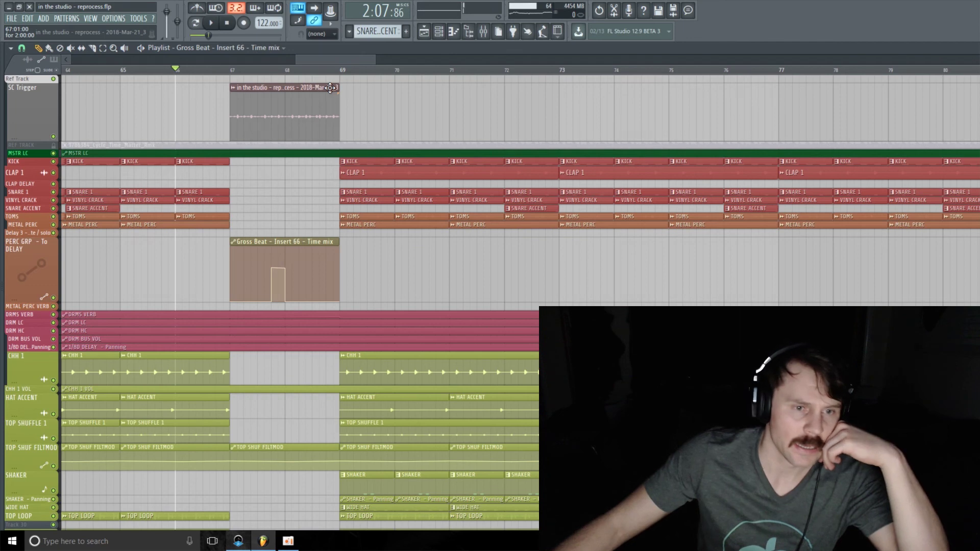